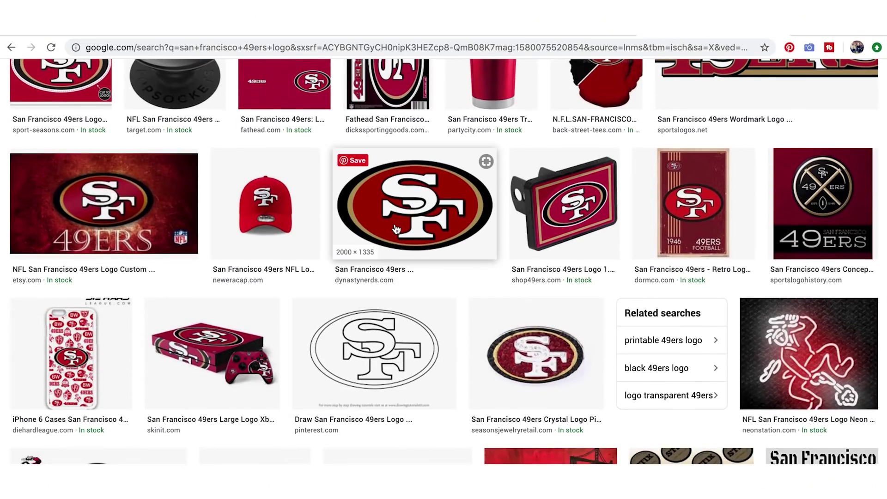
# - Open the preview of The Home Depot's San Francisco 49ers oval logo from the image results
pyautogui.scroll(20, 396, 229)
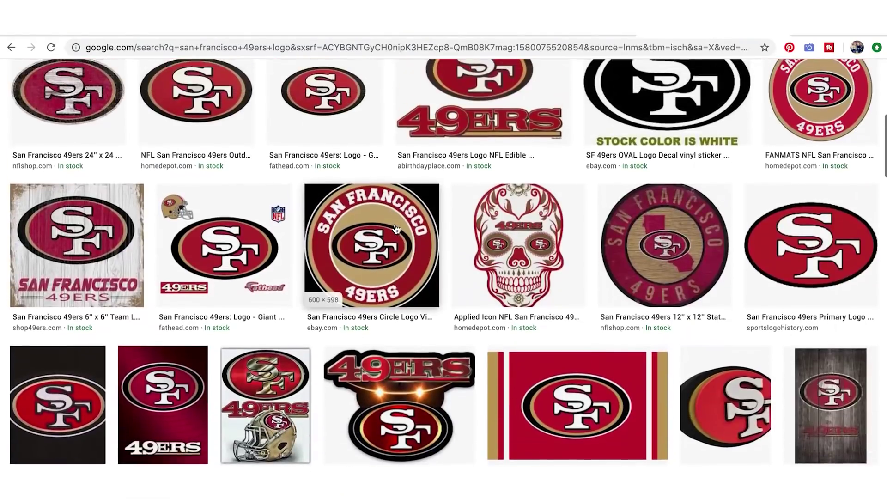
pyautogui.scroll(4, 396, 229)
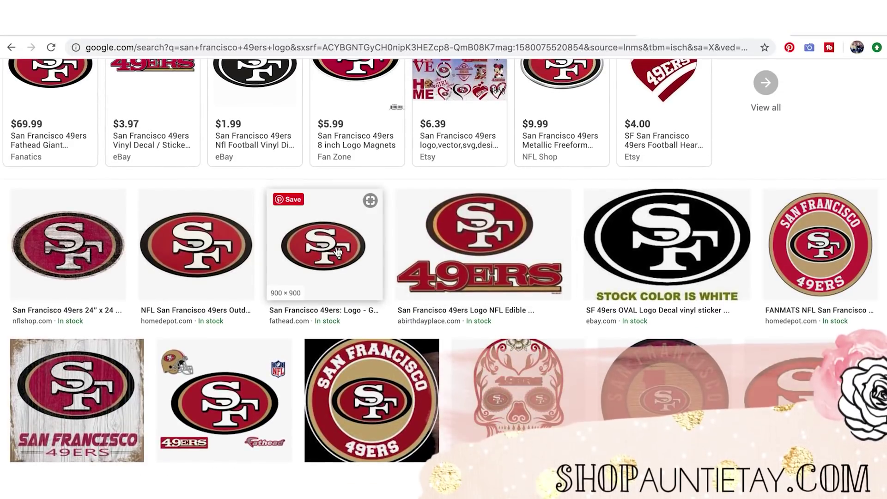
pyautogui.click(197, 245)
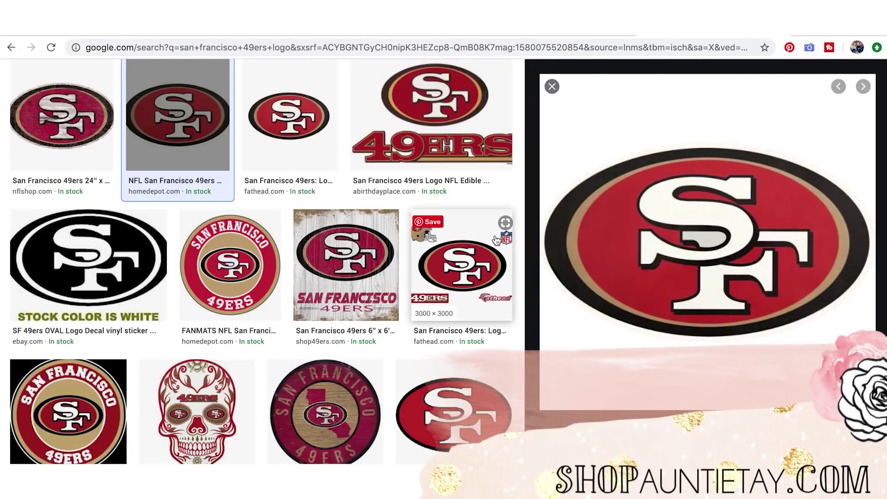
# - Save the previewed logo to the Desktop as a JPEG image named sf49erslogo
pyautogui.rightClick(604, 195)
pyautogui.click(634, 290)
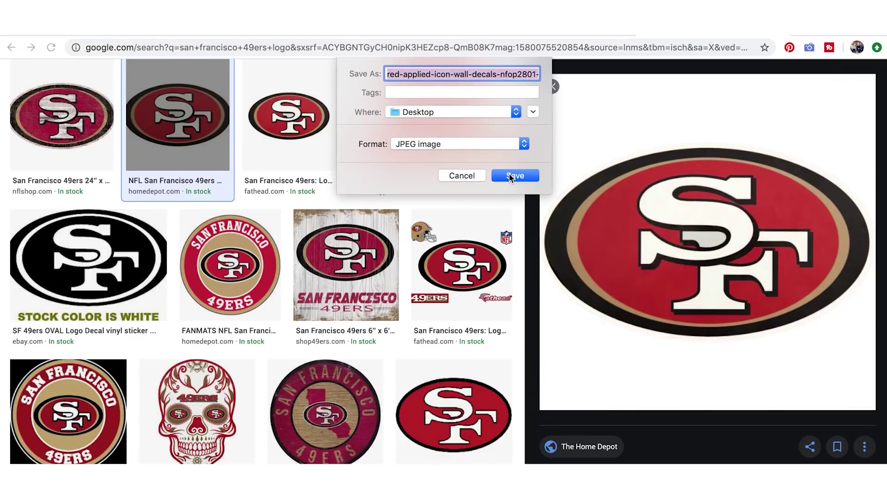
pyautogui.write('sf')
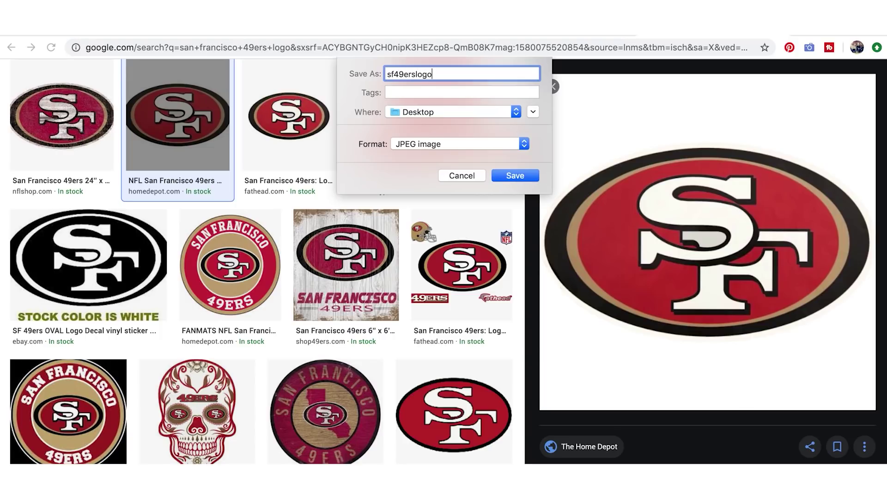
pyautogui.write('49erslogo')
pyautogui.click(514, 176)
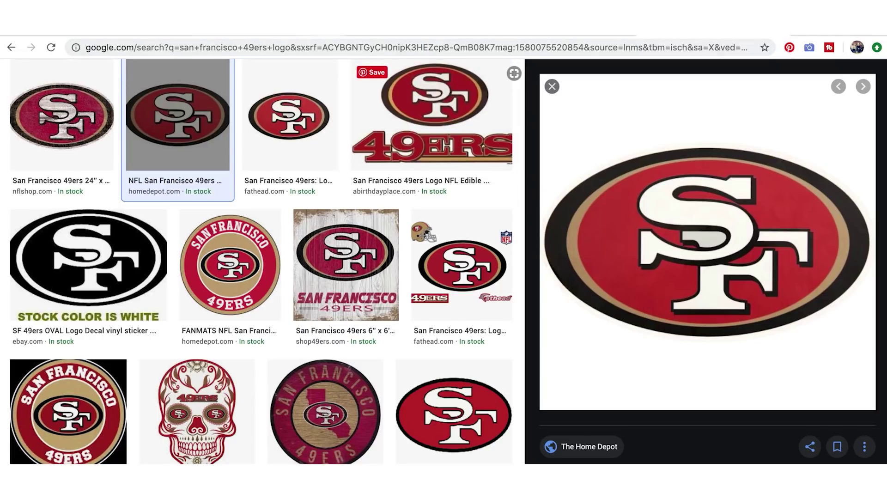
# - Start entering the Cricut Design Space address, design.cricut.com, in a new browser tab
pyautogui.hotkey('ctrl', 't')
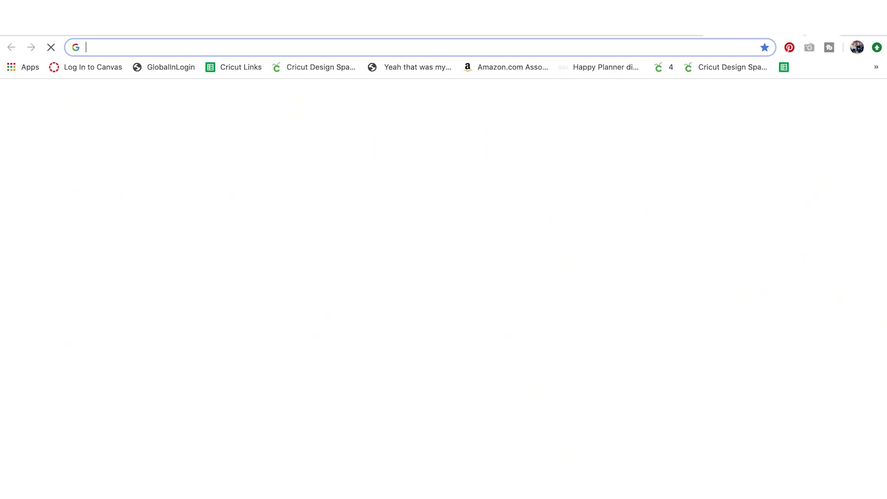
pyautogui.write('de')
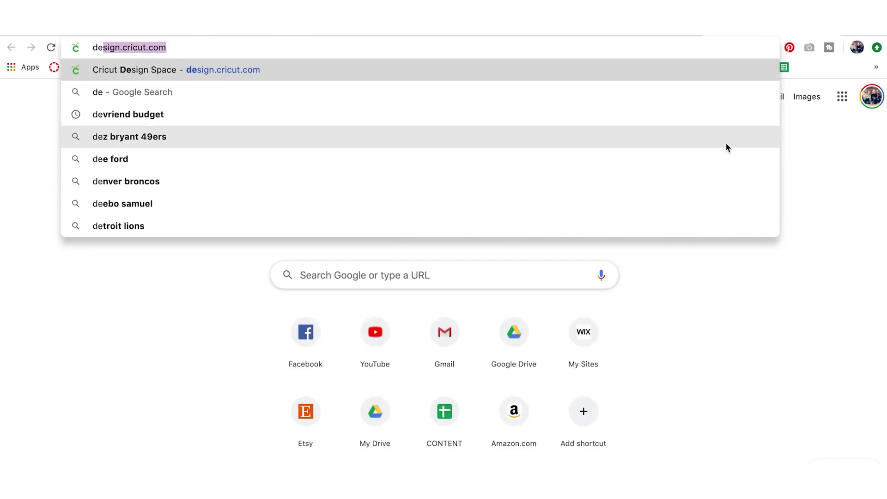
# - Switch to Illustrator and search the computer's files for sf49
pyautogui.press('super+Tab')
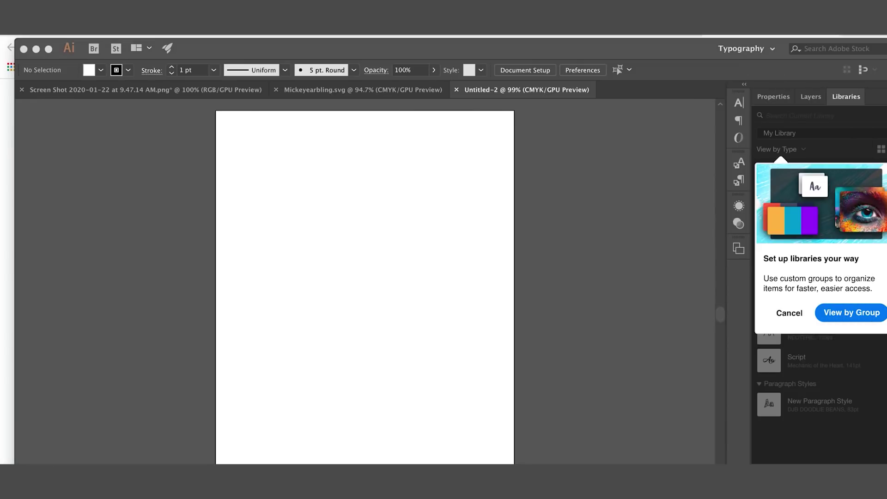
pyautogui.press('super+o')
pyautogui.scroll(-5, 368, 221)
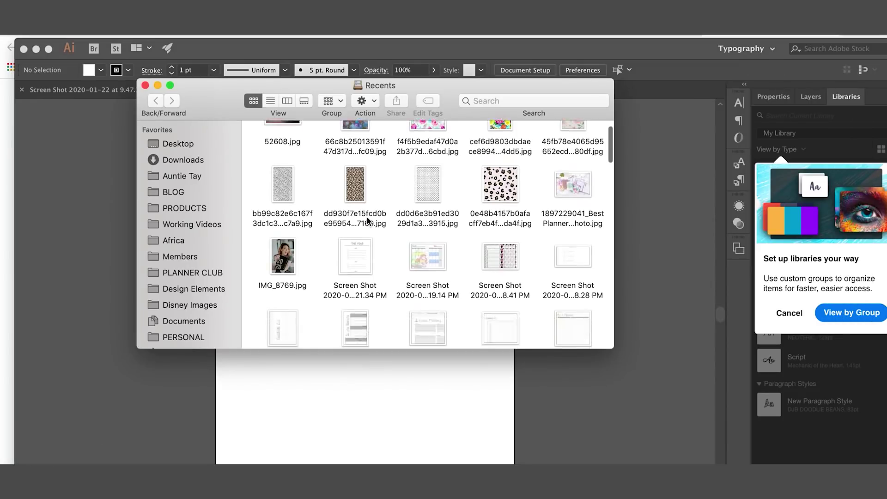
pyautogui.click(193, 146)
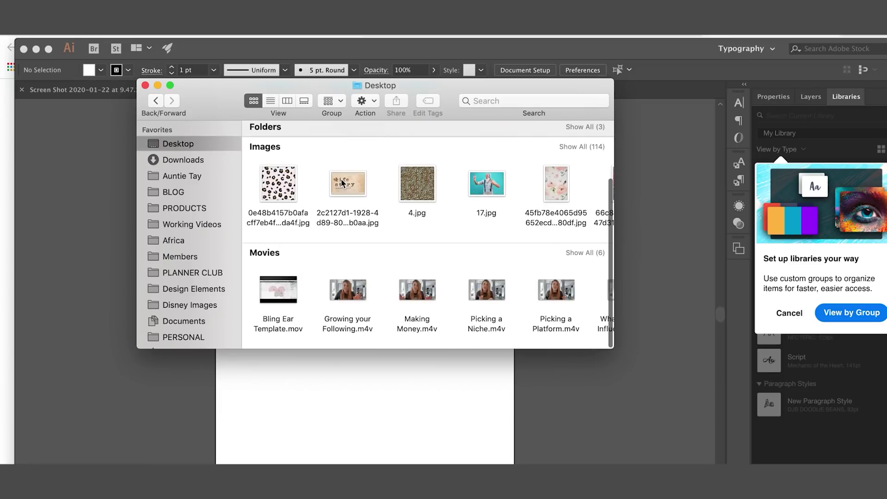
pyautogui.click(541, 99)
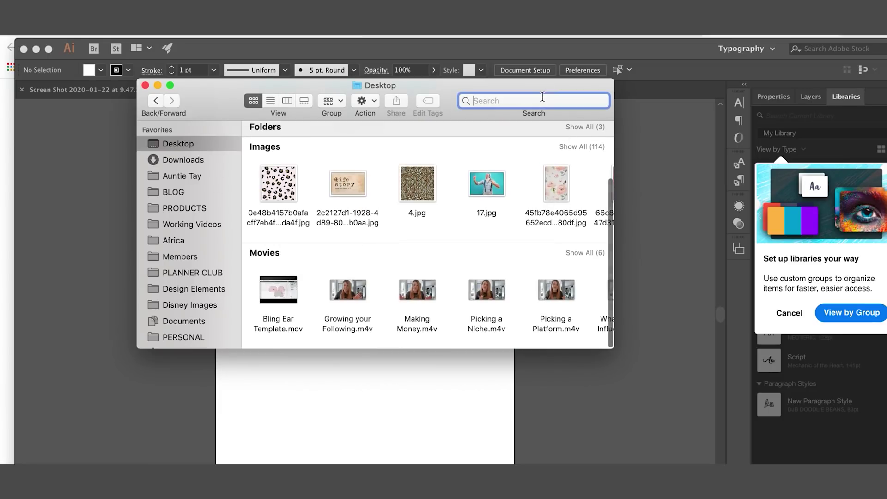
pyautogui.write('sf49')
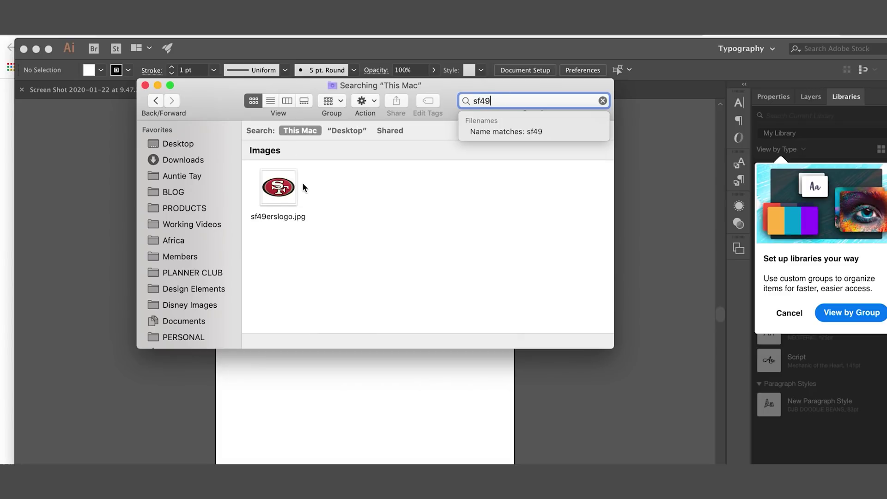
# - Place sf49erslogo.jpg into the blank Untitled-2 document and move it over the artboard
pyautogui.click(278, 188)
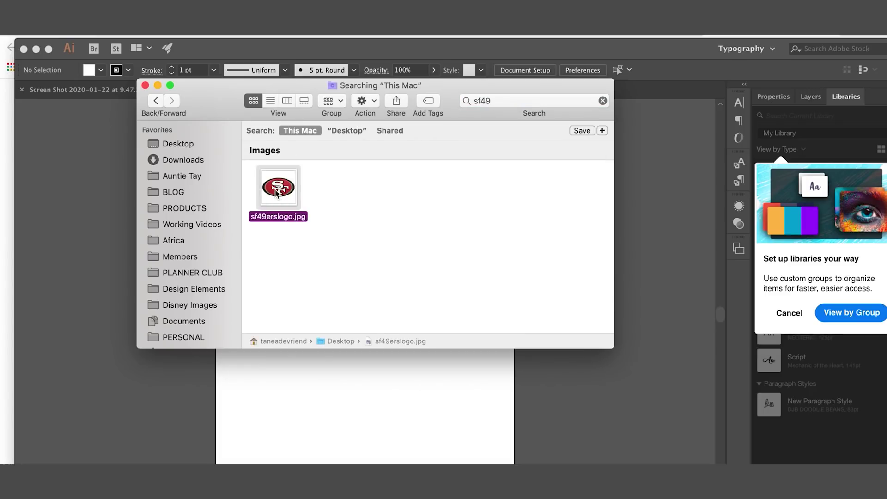
pyautogui.moveTo(278, 187); pyautogui.dragTo(296, 394)
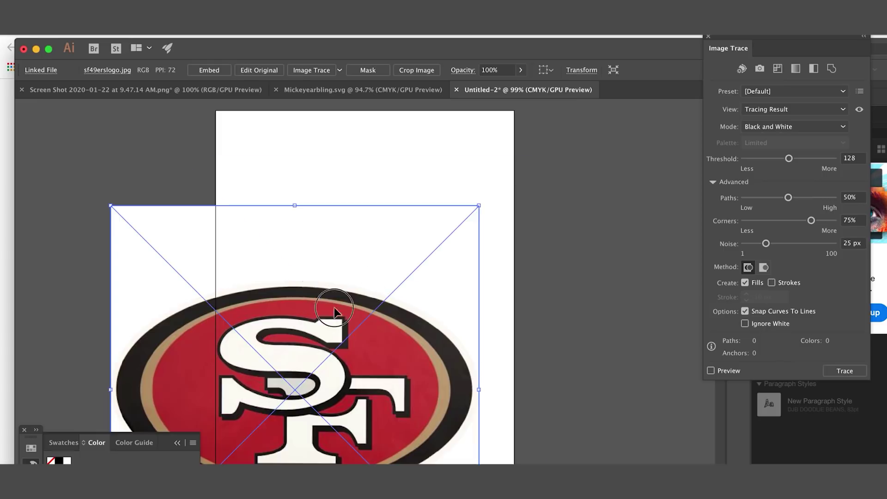
pyautogui.moveTo(337, 307); pyautogui.dragTo(374, 271)
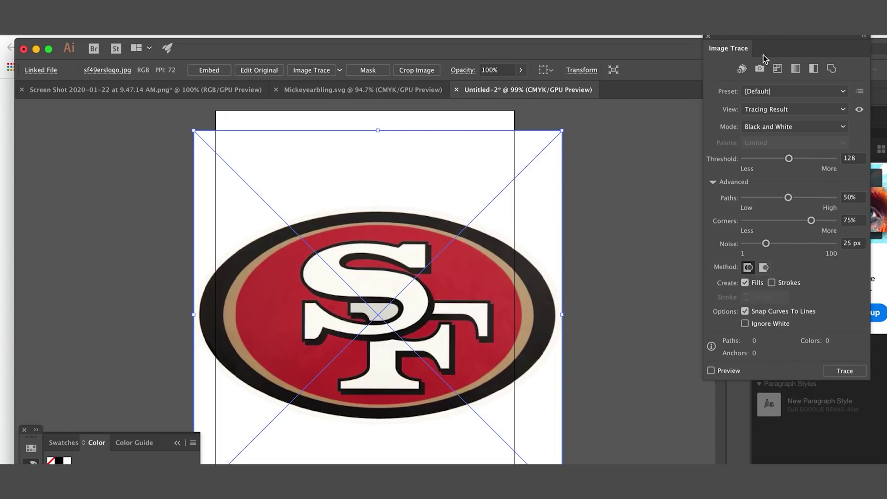
# - Close and reopen the Image Trace settings and position them beside the logo
pyautogui.click(708, 37)
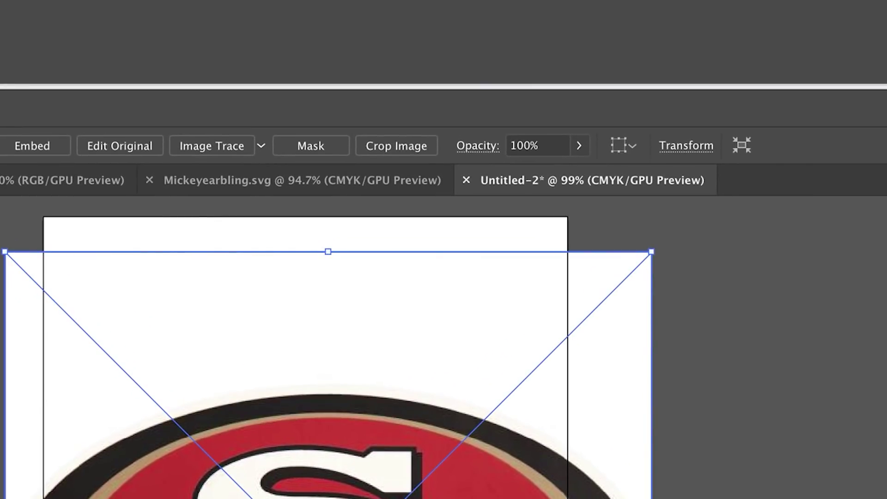
pyautogui.click(240, 81)
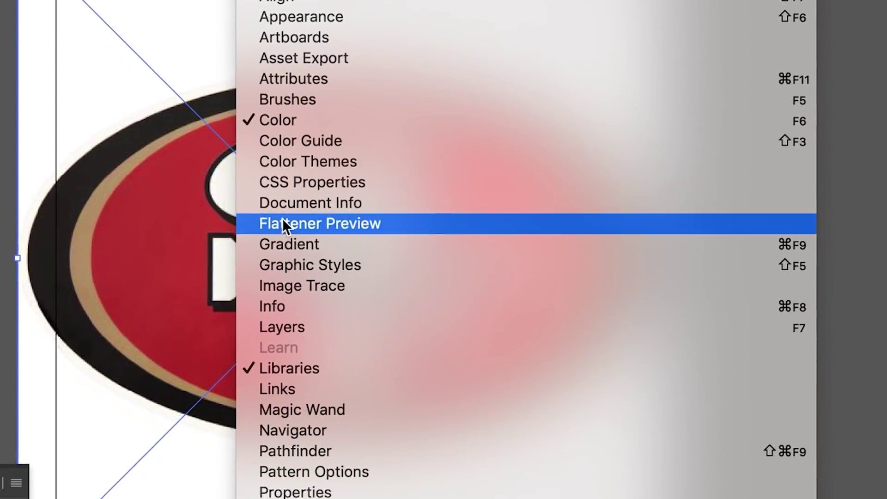
pyautogui.click(297, 286)
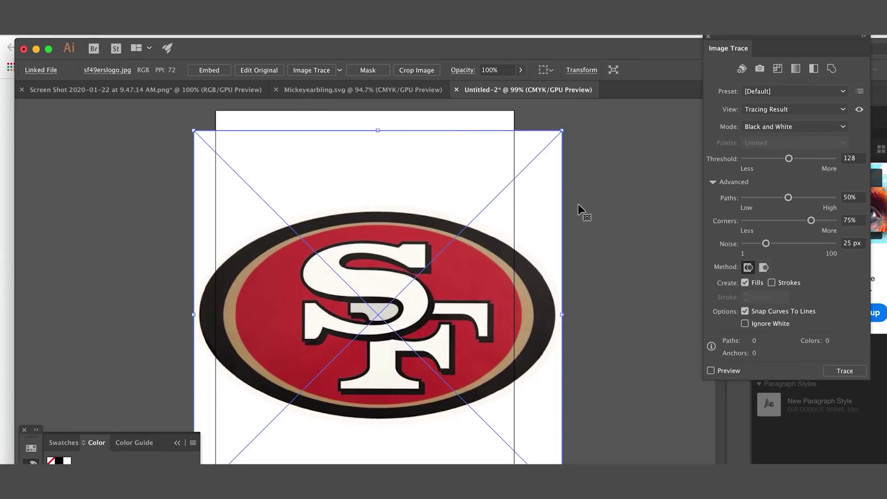
pyautogui.moveTo(782, 46)
pyautogui.mouseDown()
pyautogui.moveTo(660, 119)
pyautogui.moveTo(655, 135)
pyautogui.mouseUp()
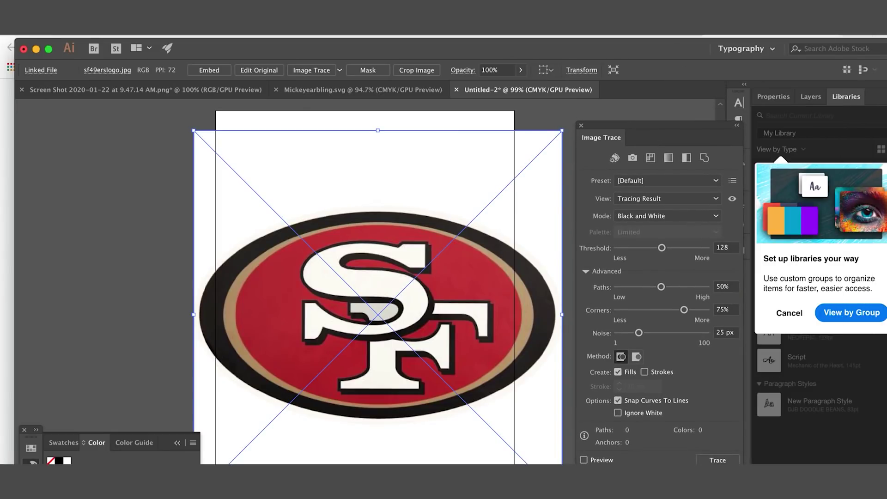
pyautogui.moveTo(654, 128); pyautogui.dragTo(652, 114)
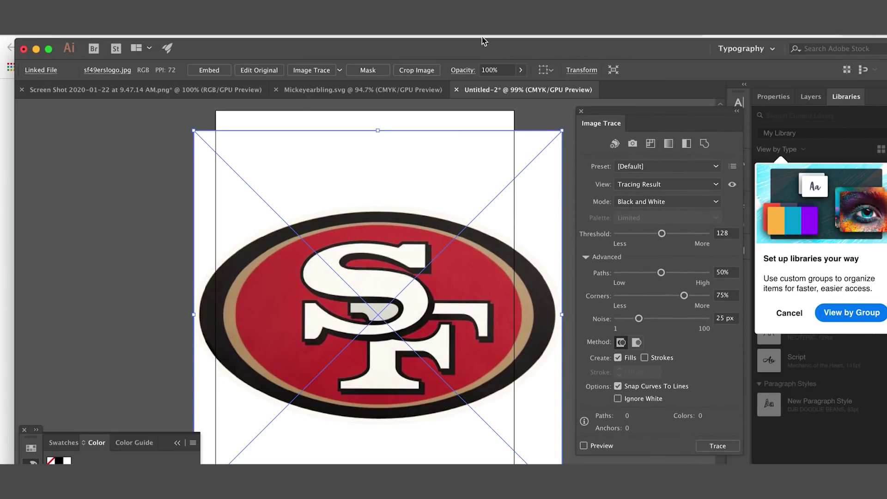
# - Try the default Image Trace on the logo and undo it
pyautogui.click(304, 70)
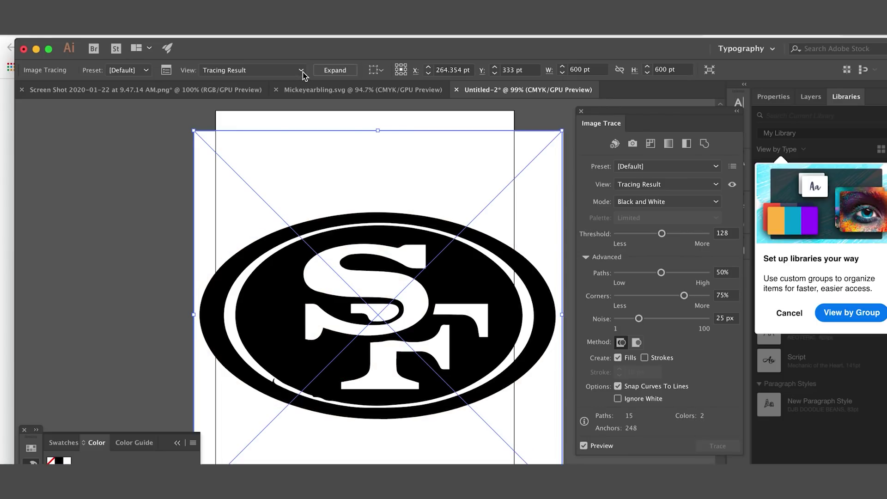
pyautogui.click(134, 27)
pyautogui.press('super+z')
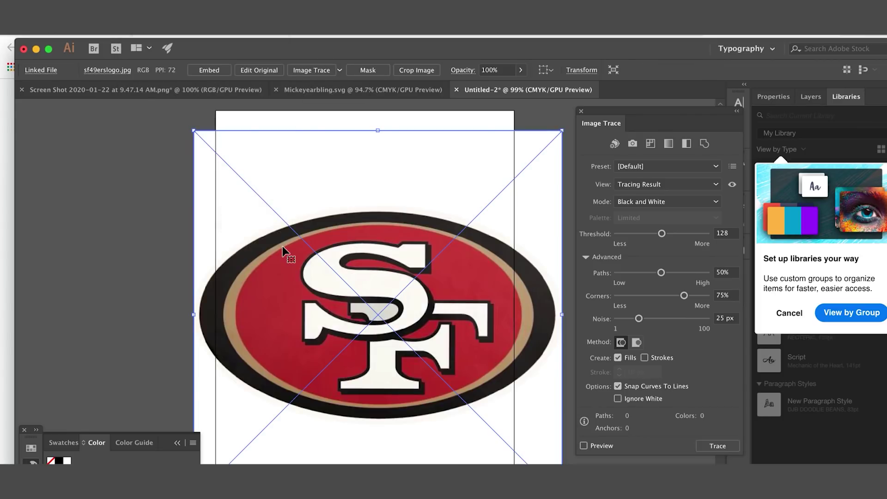
# - Try the 3 Colors Image Trace preset on the logo, undo it, and review the other presets
pyautogui.click(340, 71)
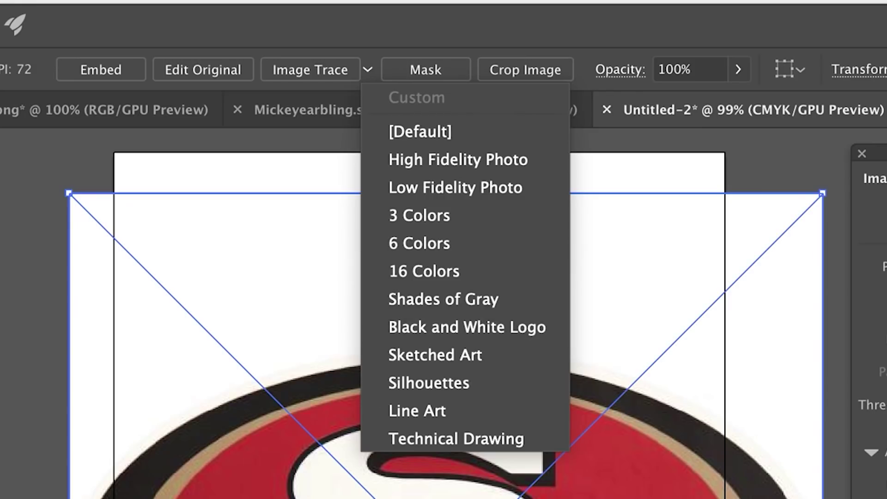
pyautogui.click(412, 215)
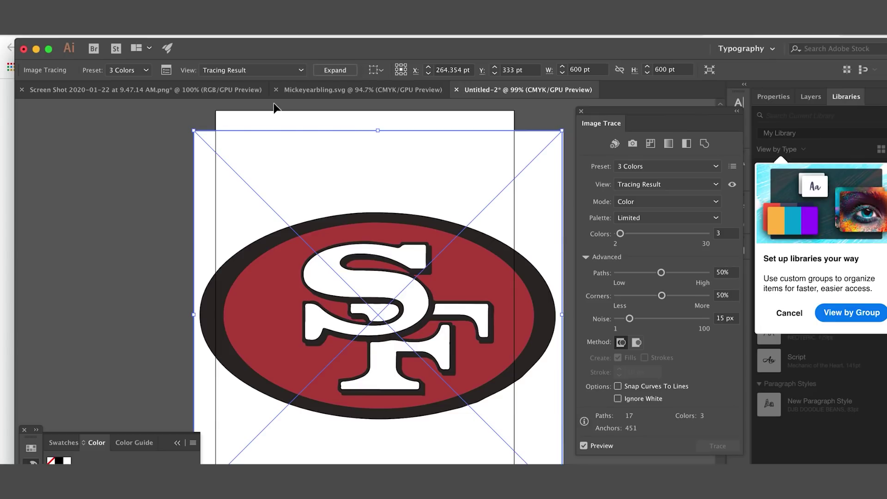
pyautogui.press('super+z')
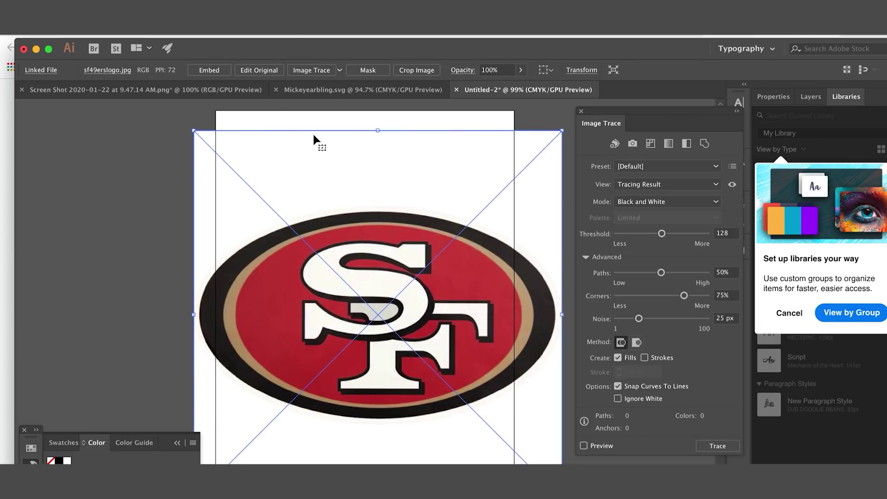
pyautogui.click(340, 70)
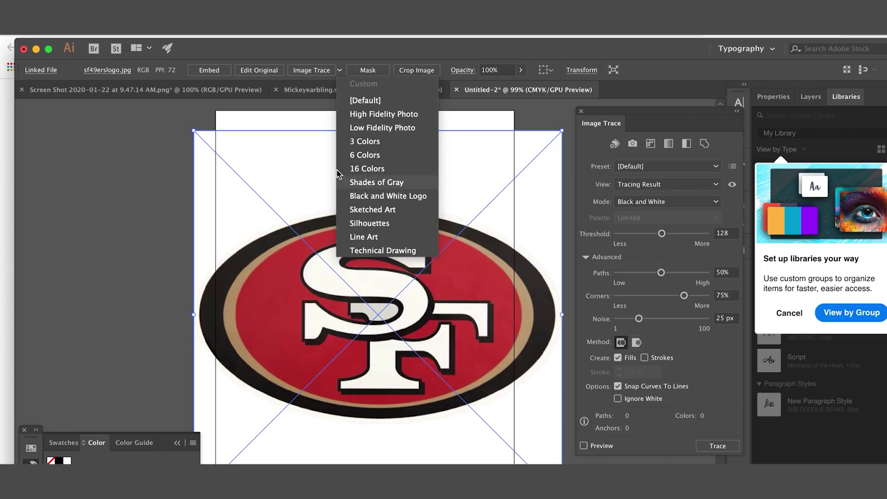
pyautogui.click(474, 177)
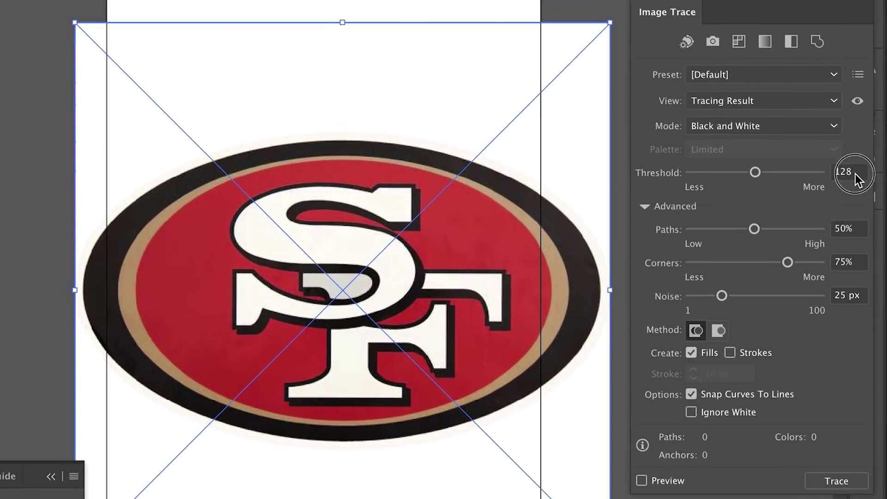
# - Set the logo's trace threshold to 4, switch the mode to Color, and review the view options while keeping Tracing Result
pyautogui.click(745, 220)
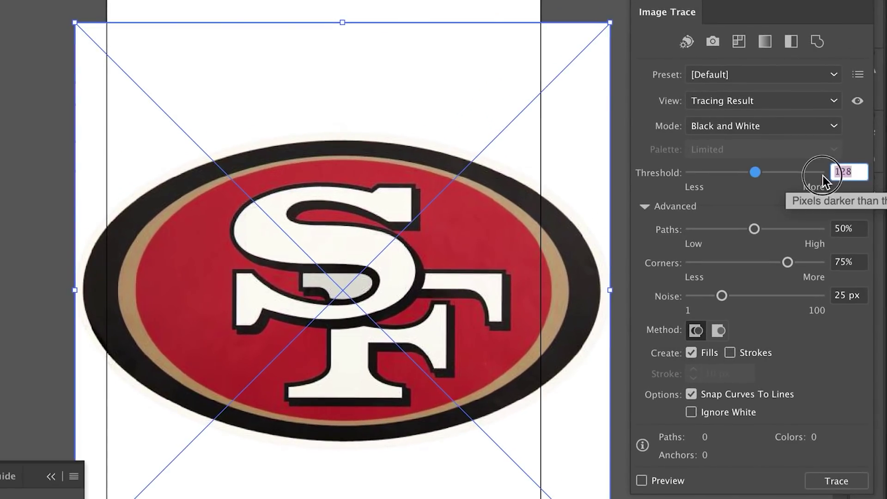
pyautogui.write('4')
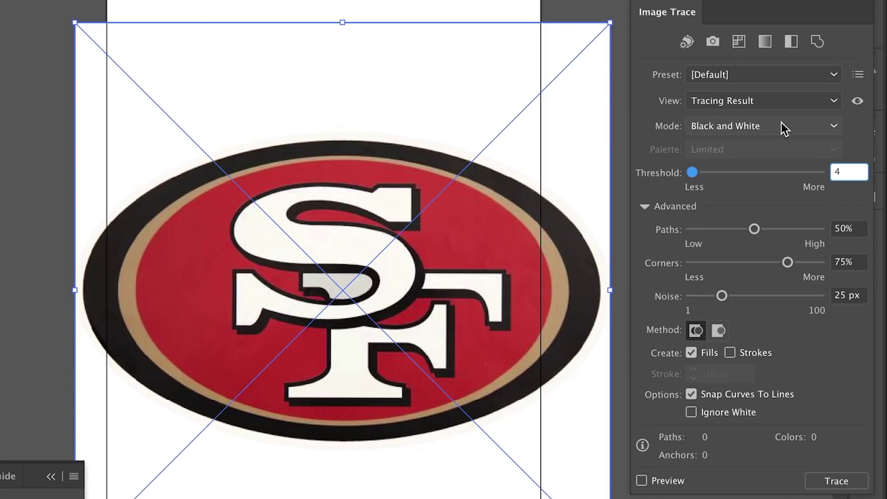
pyautogui.click(834, 131)
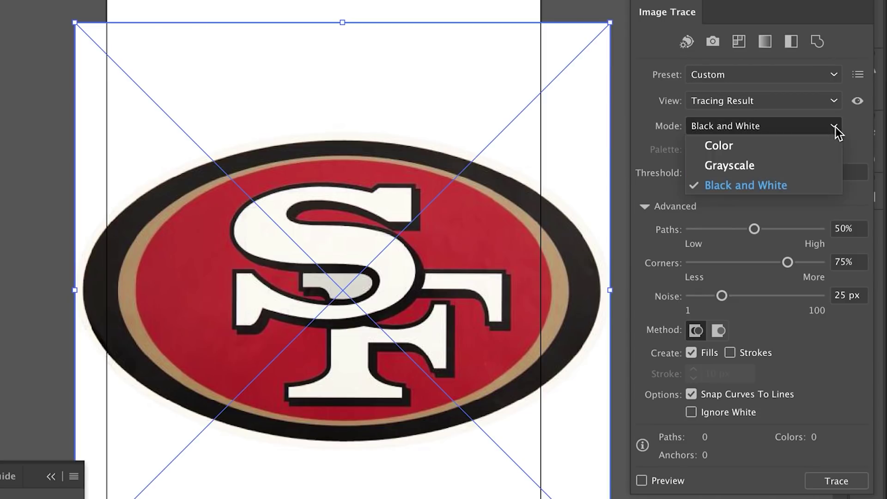
pyautogui.click(799, 147)
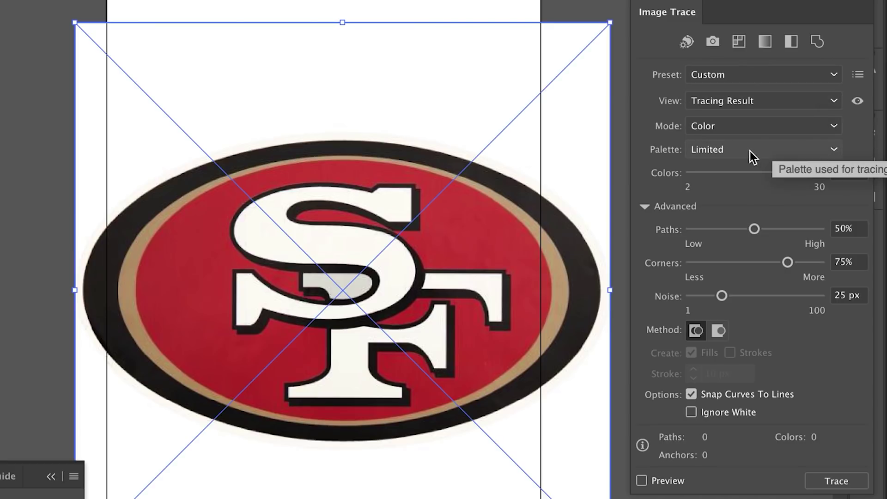
pyautogui.click(832, 101)
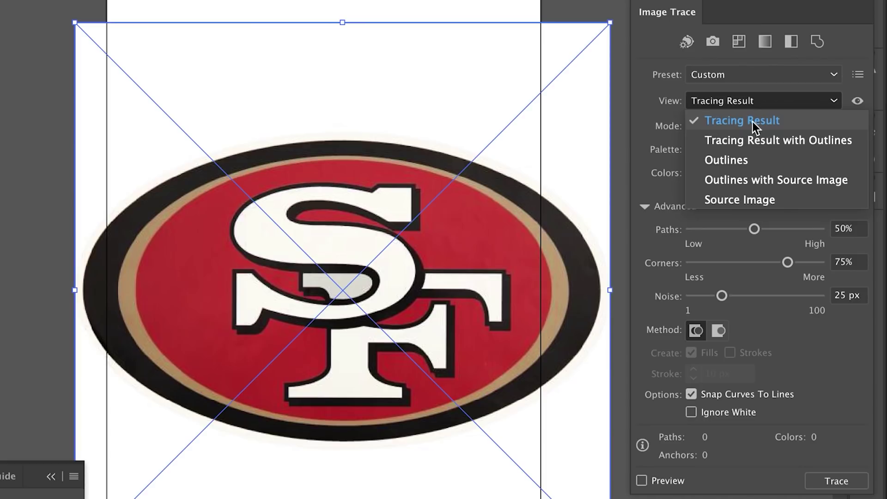
pyautogui.click(788, 88)
# - Set the logo trace's Paths to 54% and choose the overlapping method
pyautogui.click(747, 225)
pyautogui.moveTo(748, 227); pyautogui.dragTo(753, 228)
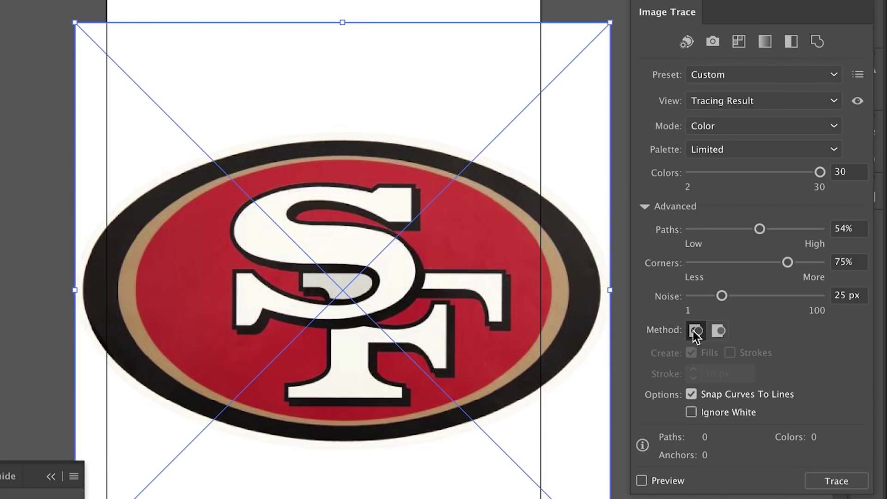
pyautogui.click(721, 328)
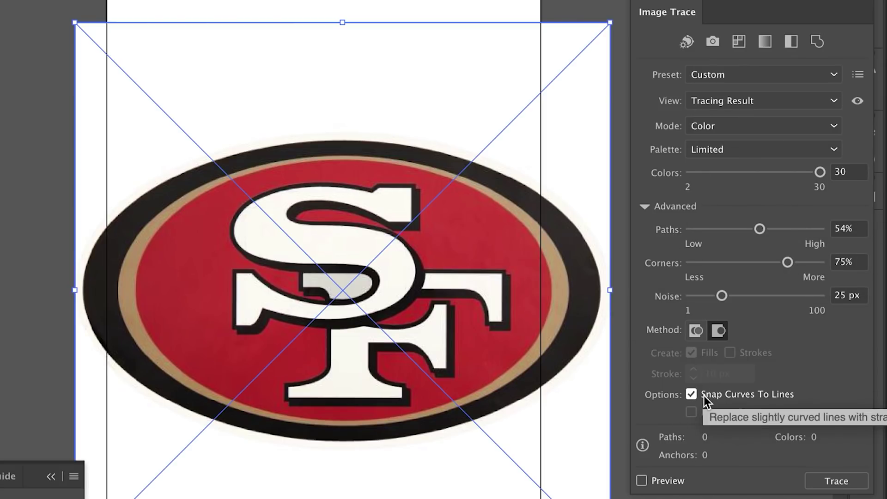
# - Limit the trace palette to 4 colors and run the Image Trace on the logo
pyautogui.click(845, 175)
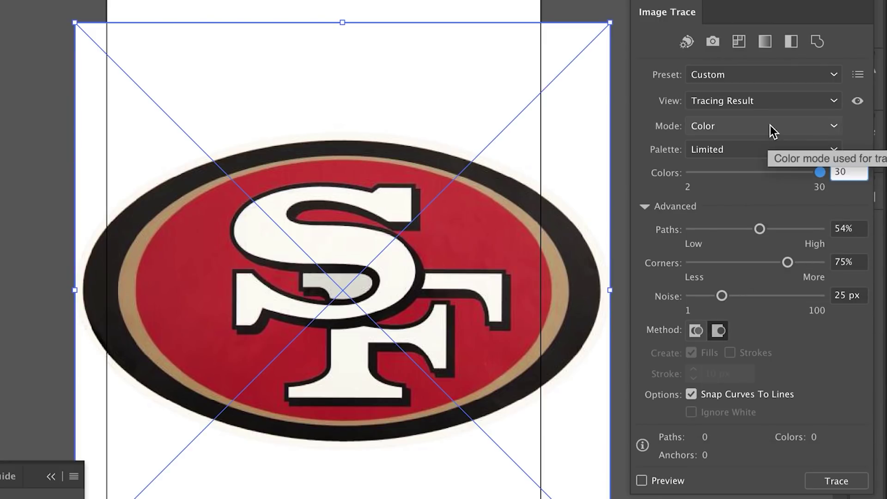
pyautogui.press('BackSpace')
pyautogui.press('BackSpace')
pyautogui.write('4')
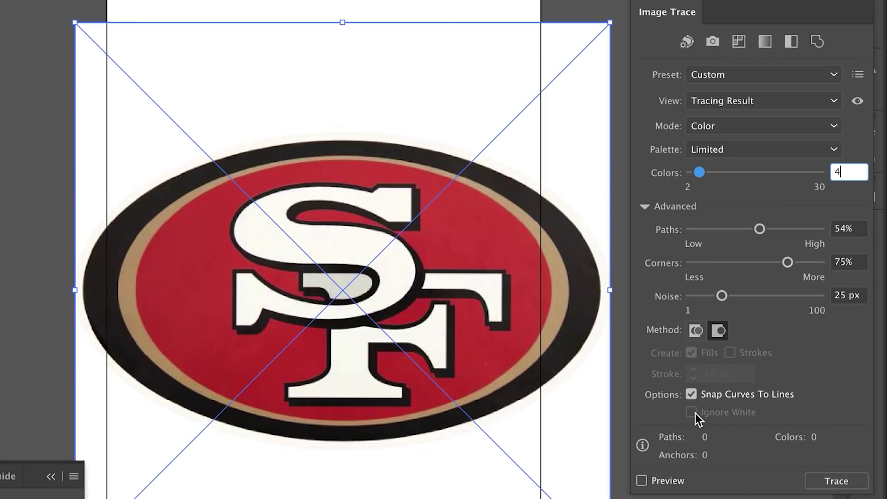
pyautogui.click(806, 192)
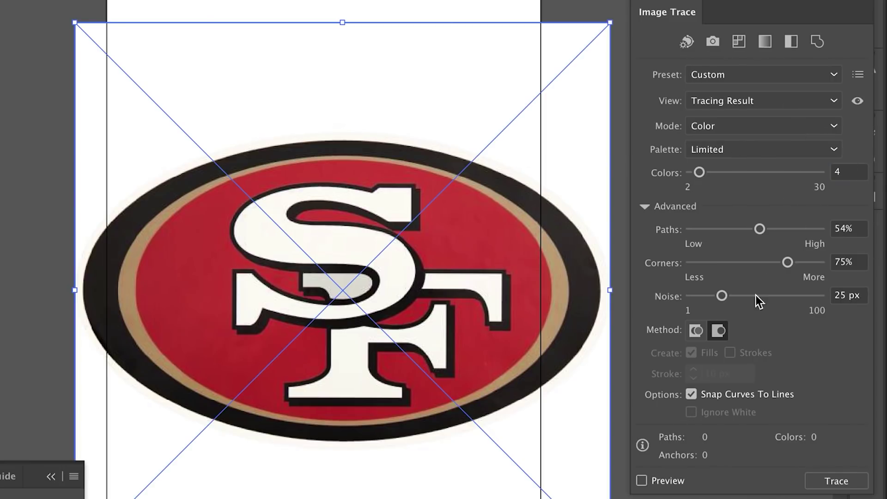
pyautogui.click(835, 482)
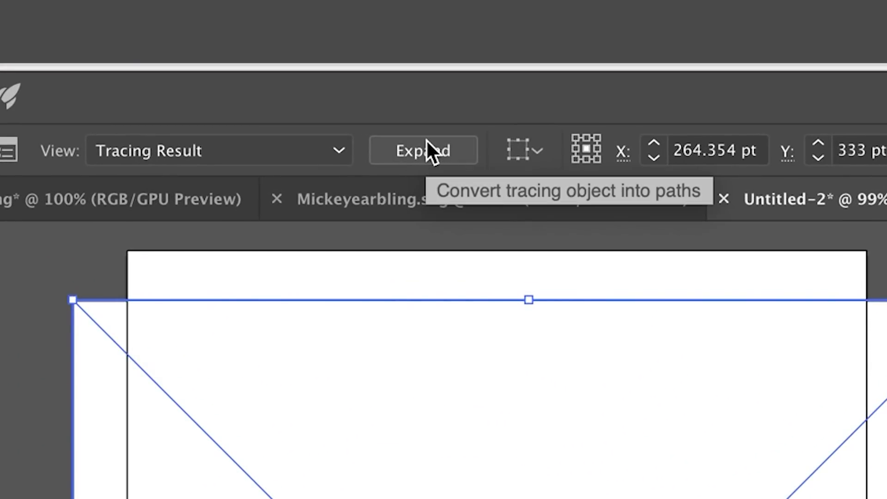
# - Expand the traced logo into editable paths with Object and Fill enabled
pyautogui.click(0, 51)
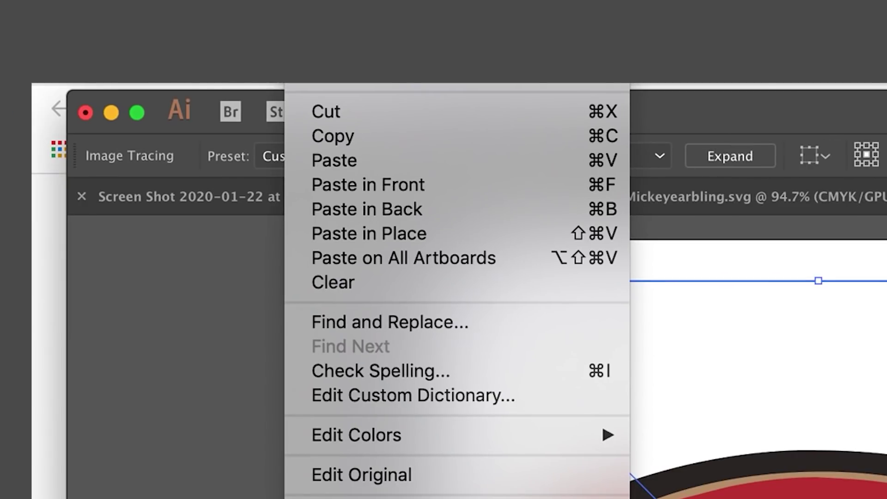
pyautogui.press('Left')
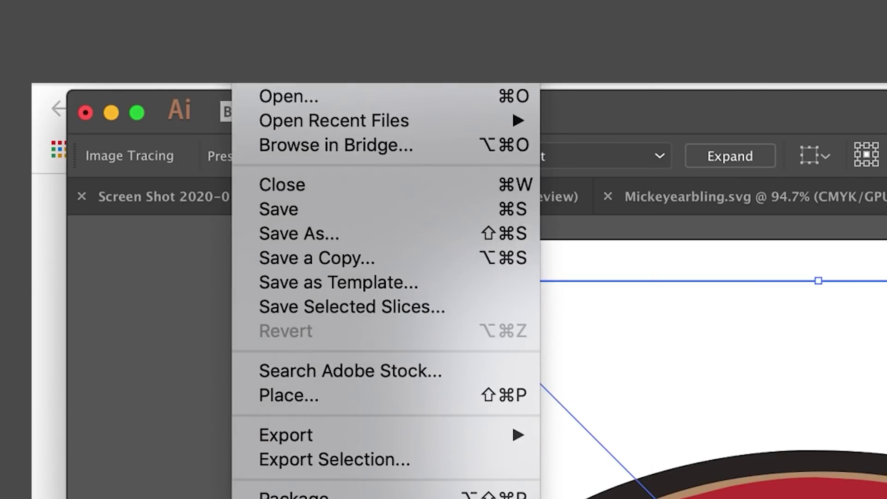
pyautogui.press('Right')
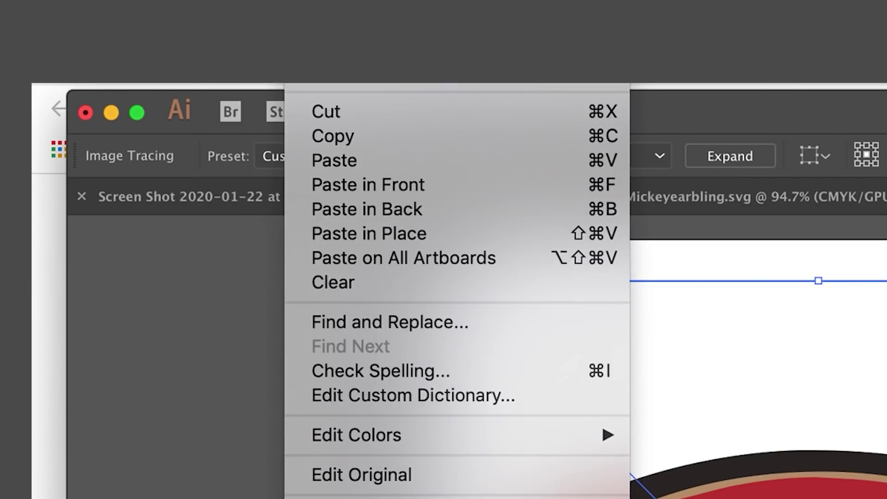
pyautogui.press('Right')
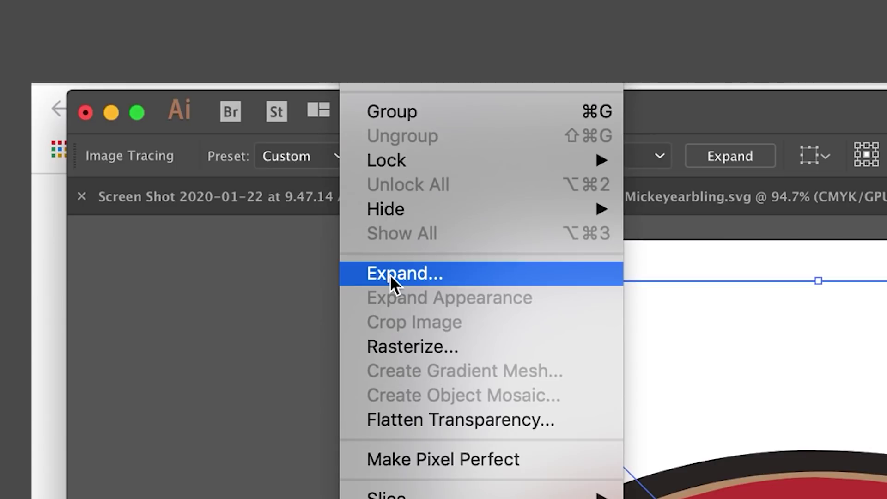
pyautogui.click(426, 279)
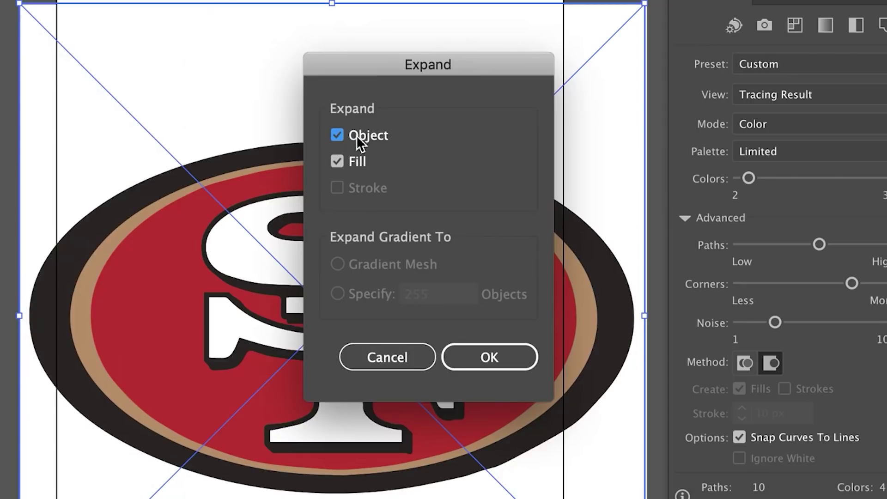
pyautogui.click(473, 358)
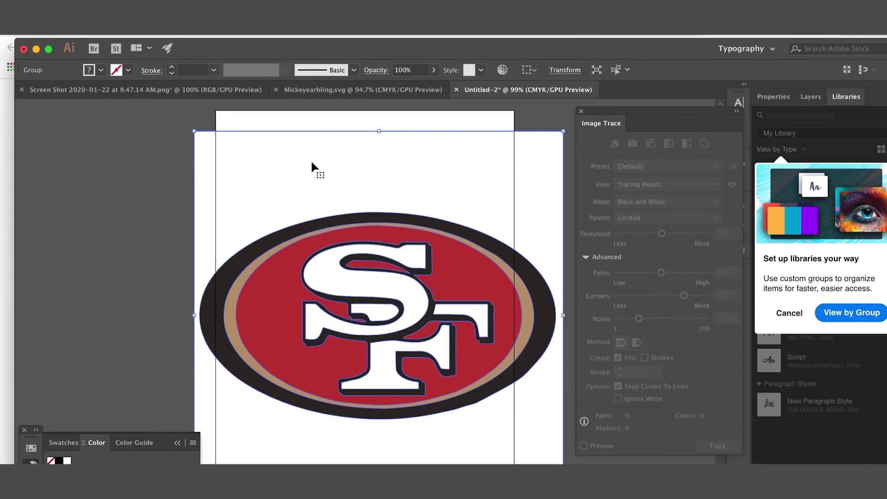
# - Ungroup the expanded logo into separate shapes and clear the selection
pyautogui.moveTo(247, 180); pyautogui.dragTo(275, 205)
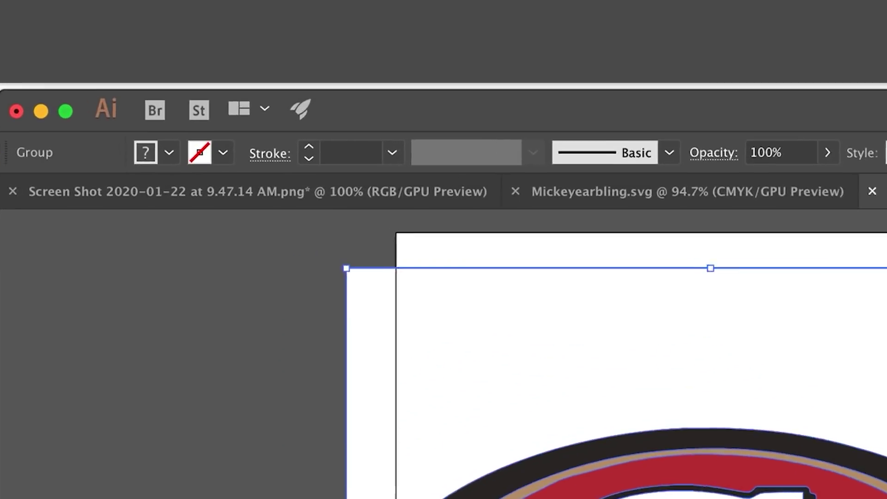
pyautogui.click(160, 18)
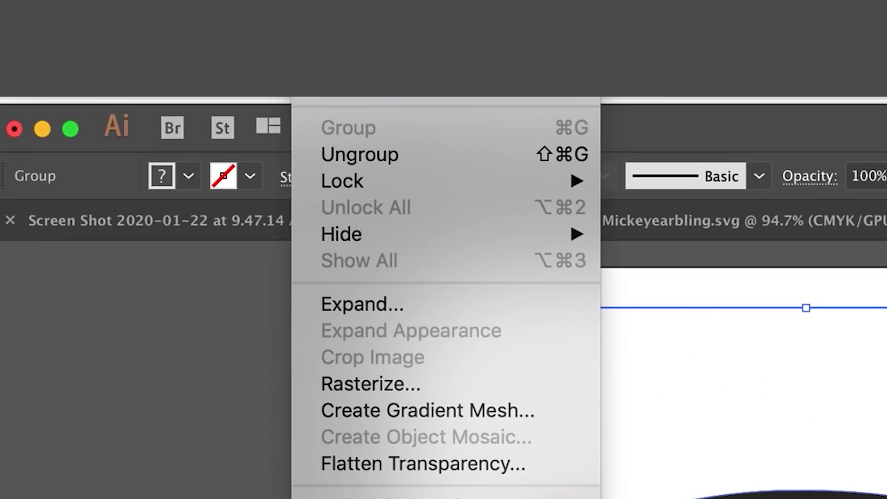
pyautogui.click(339, 154)
pyautogui.press('shift+super+a')
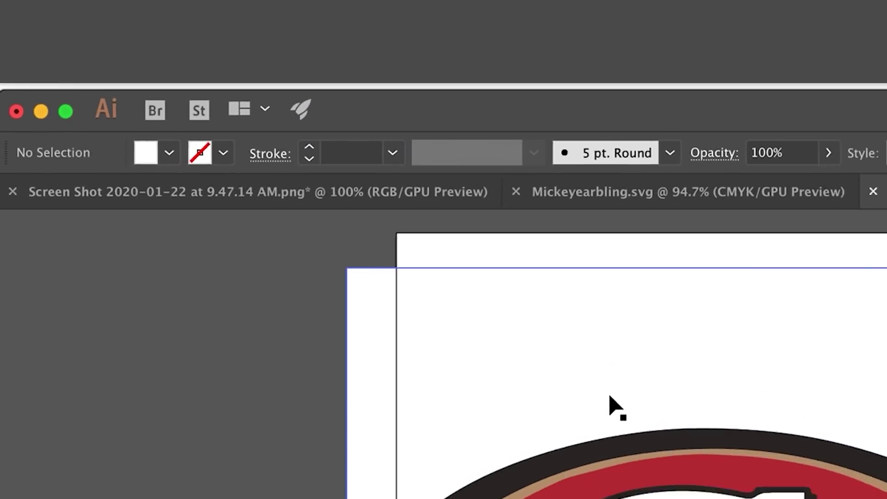
pyautogui.moveTo(610, 397); pyautogui.dragTo(274, 378)
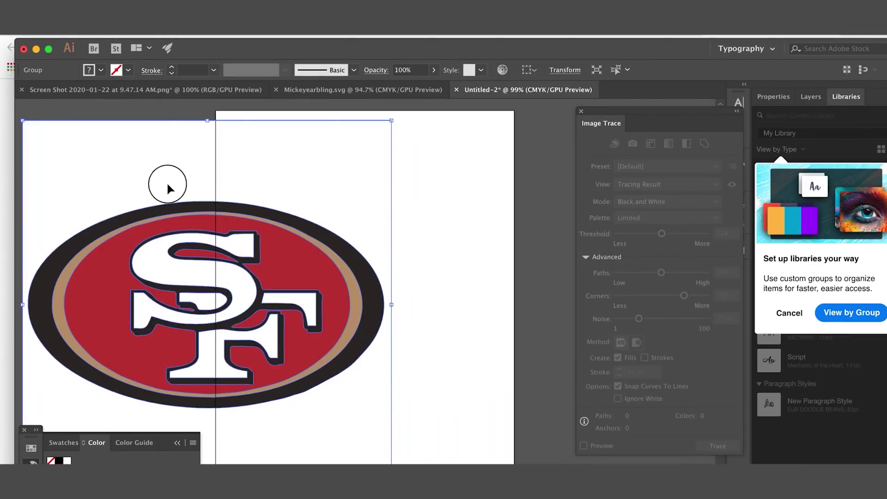
pyautogui.moveTo(168, 184); pyautogui.dragTo(311, 193)
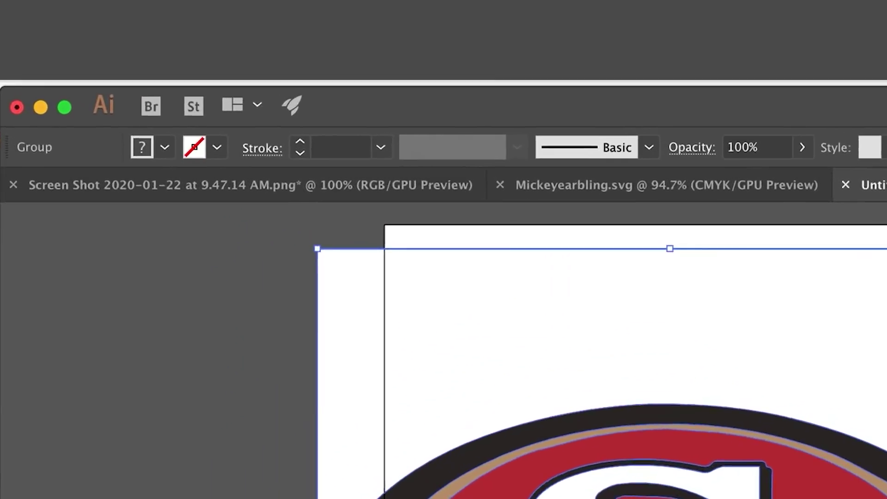
pyautogui.click(159, 19)
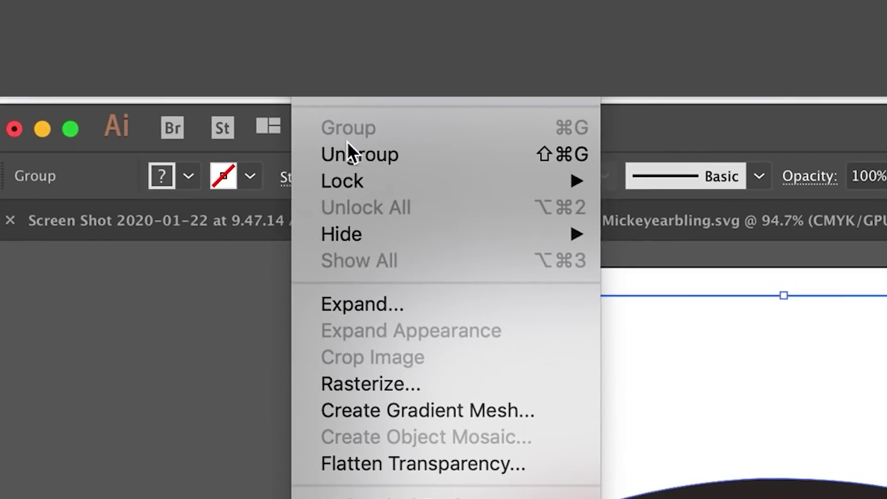
pyautogui.click(348, 142)
pyautogui.press('shift+super+a')
# - Pull the white background rectangle away from the logo and delete it
pyautogui.click(305, 326)
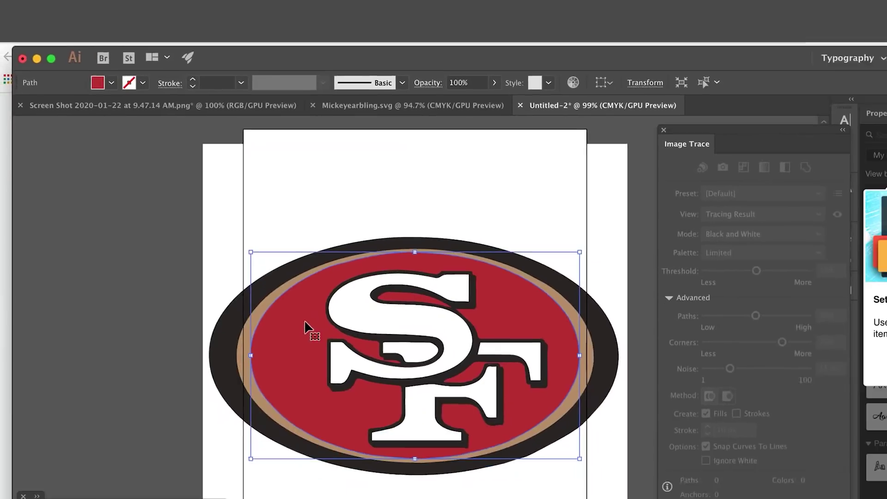
pyautogui.moveTo(288, 187); pyautogui.dragTo(234, 167)
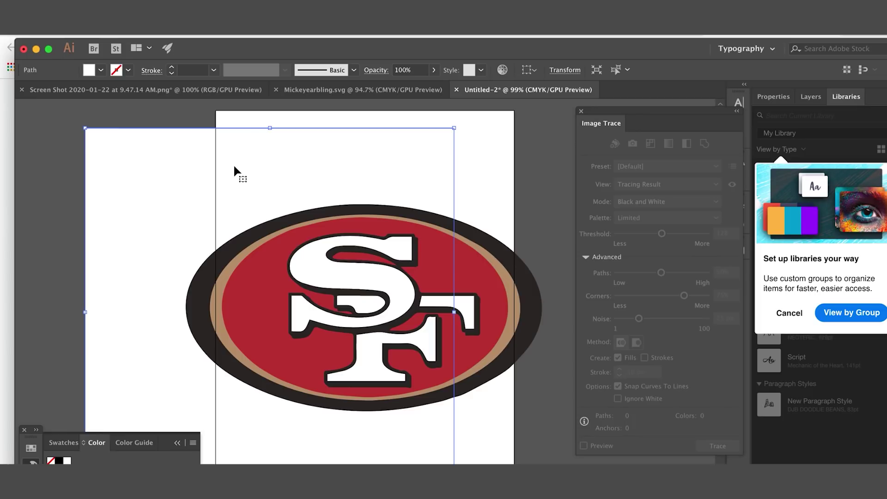
pyautogui.press('Delete')
# - Scale the whole remaining logo down to fit within the artboard's width and position it near the middle
pyautogui.click(538, 404)
pyautogui.click(225, 255)
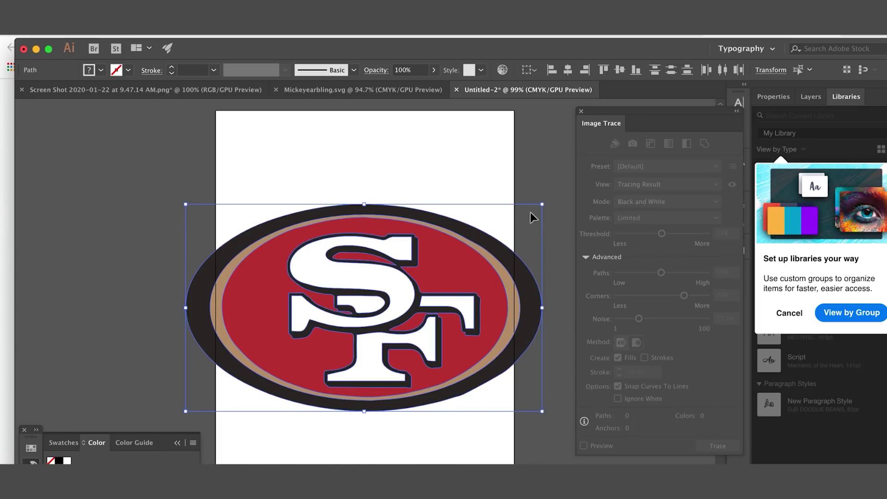
pyautogui.moveTo(544, 207); pyautogui.dragTo(414, 276)
pyautogui.scroll(2, 290, 332)
pyautogui.scroll(1, 290, 328)
pyautogui.moveTo(293, 327); pyautogui.dragTo(361, 255)
pyautogui.scroll(-2, 361, 255)
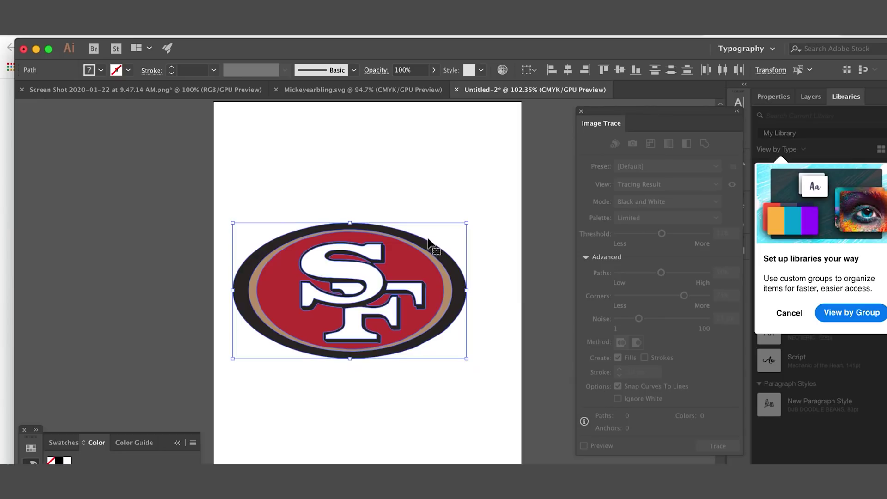
pyautogui.click(476, 211)
# - Try pulling the black outer oval away from the logo and put it back behind the other shapes
pyautogui.click(435, 340)
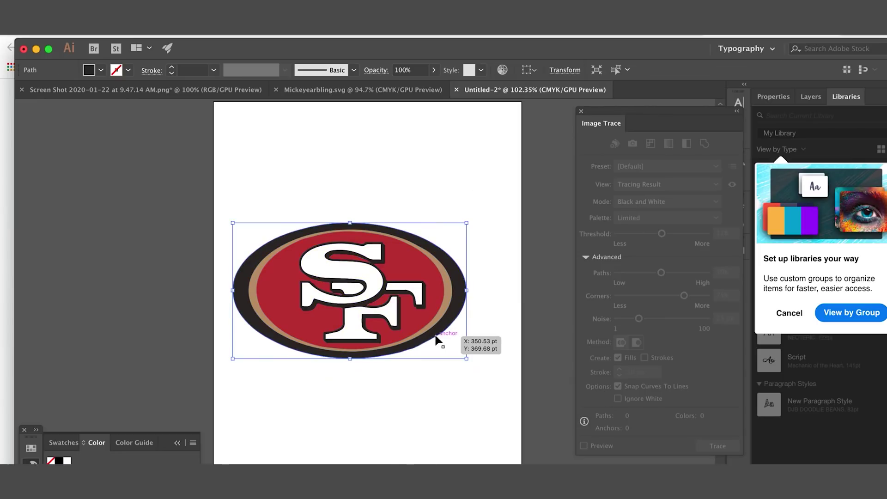
pyautogui.moveTo(230, 266); pyautogui.dragTo(7, 237)
pyautogui.moveTo(176, 244); pyautogui.dragTo(443, 284)
pyautogui.scroll(3, 400, 277)
pyautogui.click(319, 446)
pyautogui.hscroll(5, 319, 446)
pyautogui.scroll(-1, 319, 446)
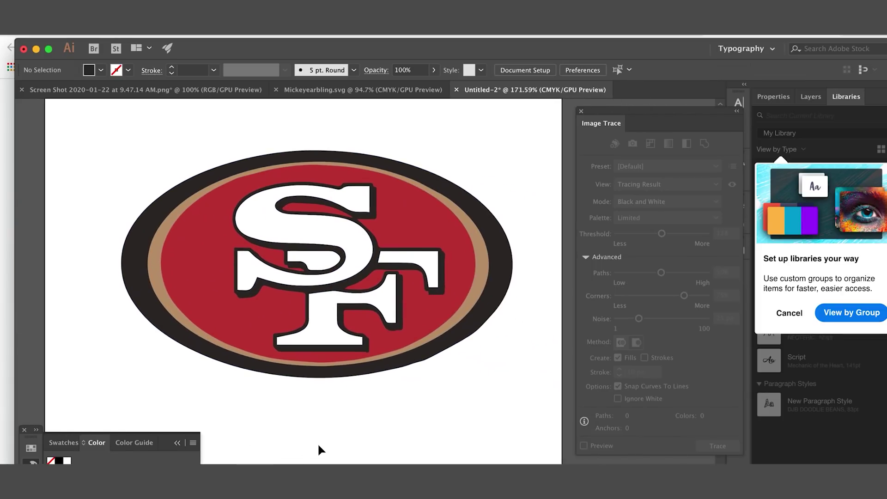
# - Move the black outer oval off the logo to the artboard's upper right edge and make it a compound path
pyautogui.moveTo(467, 199); pyautogui.dragTo(540, 161)
pyautogui.scroll(-3, 479, 210)
pyautogui.moveTo(406, 217); pyautogui.dragTo(543, 132)
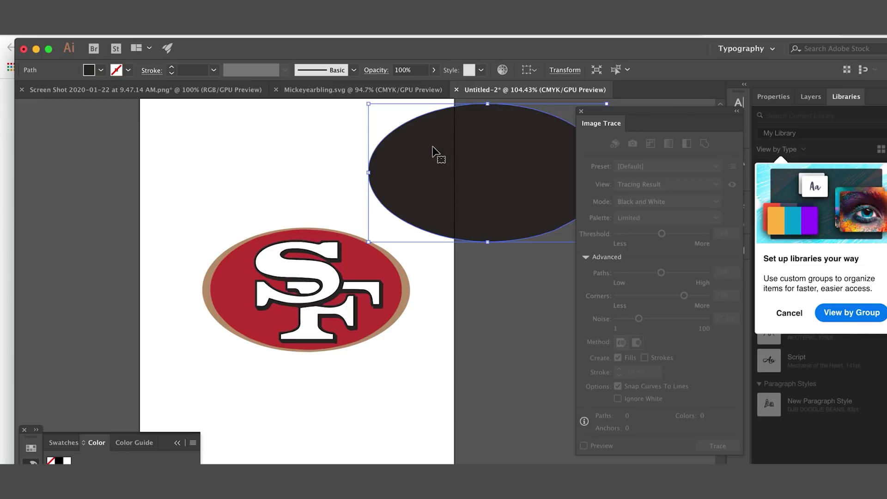
pyautogui.press('super+8')
# - Move the tan oval off the logo onto the center of the black oval and make it a compound path
pyautogui.moveTo(398, 264); pyautogui.dragTo(553, 341)
pyautogui.moveTo(473, 341); pyautogui.dragTo(497, 144)
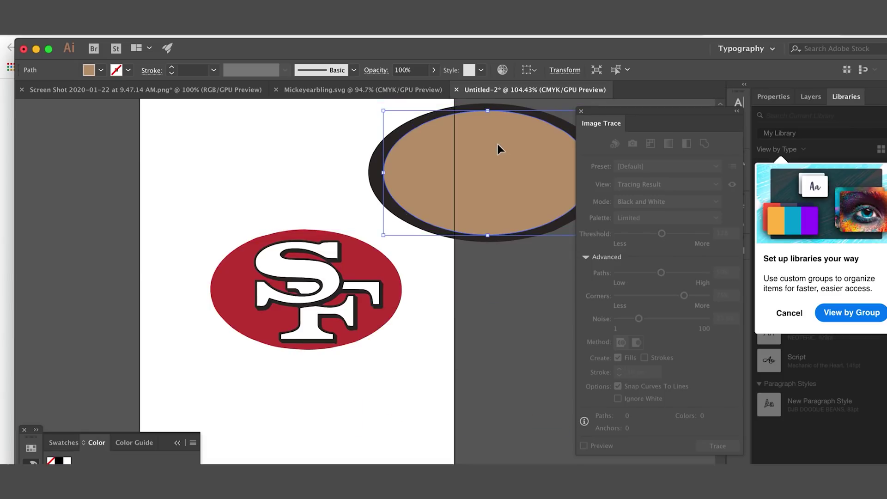
pyautogui.press('super+8')
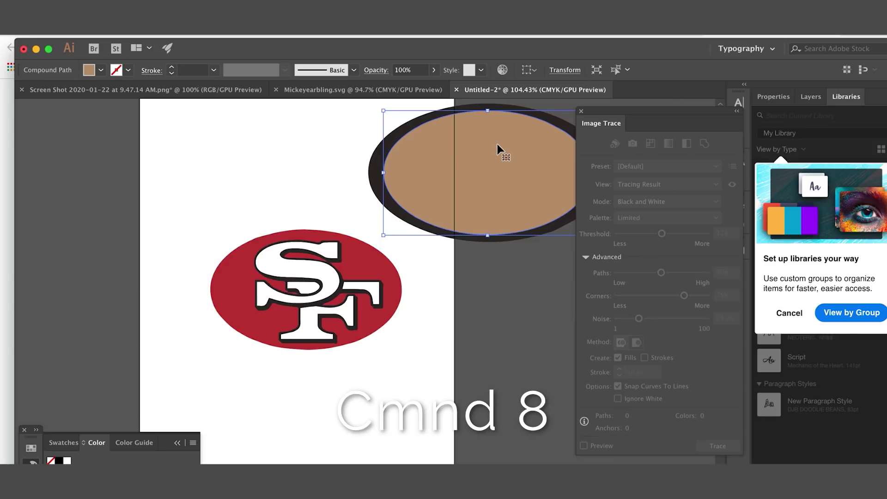
# - Try pulling the red oval off the SF lettering and moving it back behind the letters
pyautogui.moveTo(367, 262); pyautogui.dragTo(489, 328)
pyautogui.moveTo(428, 353); pyautogui.dragTo(467, 314)
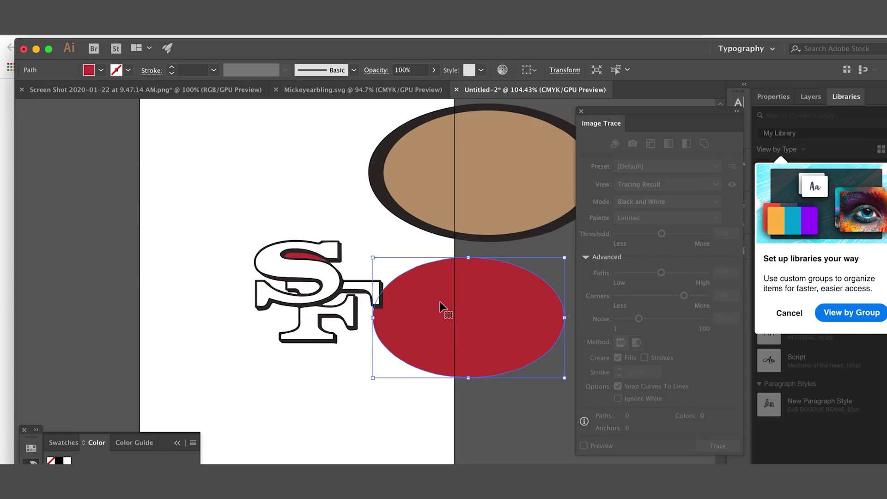
pyautogui.moveTo(427, 308); pyautogui.dragTo(300, 355)
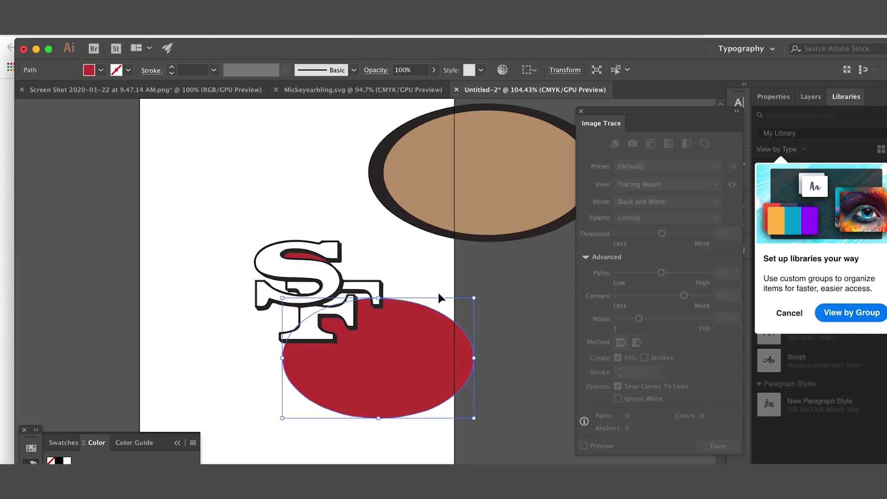
pyautogui.click(301, 258)
pyautogui.press('super+shift+a')
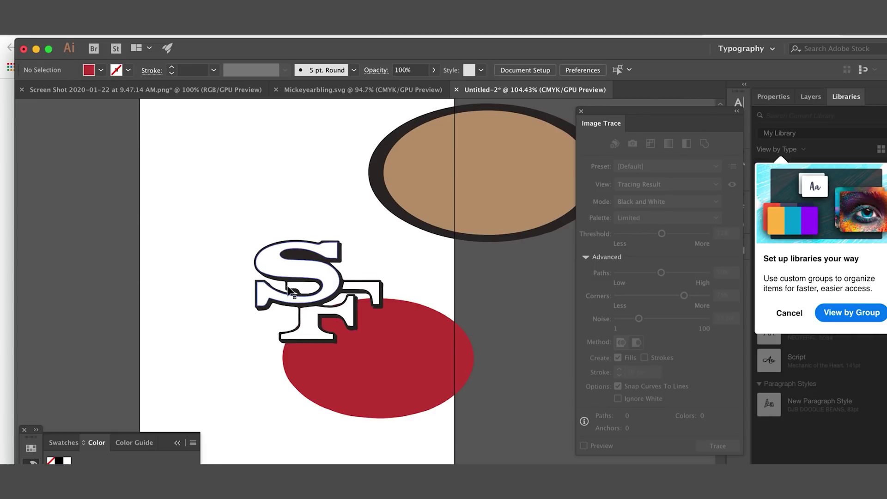
pyautogui.moveTo(390, 402); pyautogui.dragTo(321, 338)
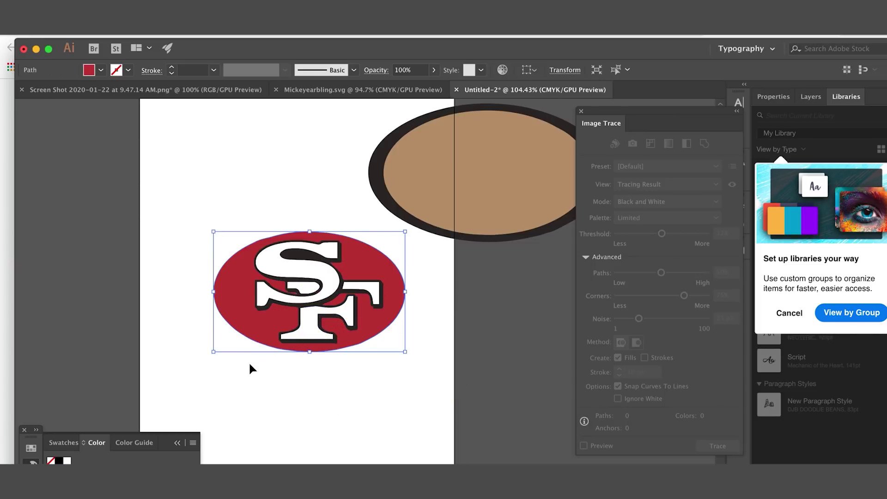
# - Undo the red oval's moves and the tan oval's compound path conversion
pyautogui.press('super+z')
pyautogui.press('super+z')
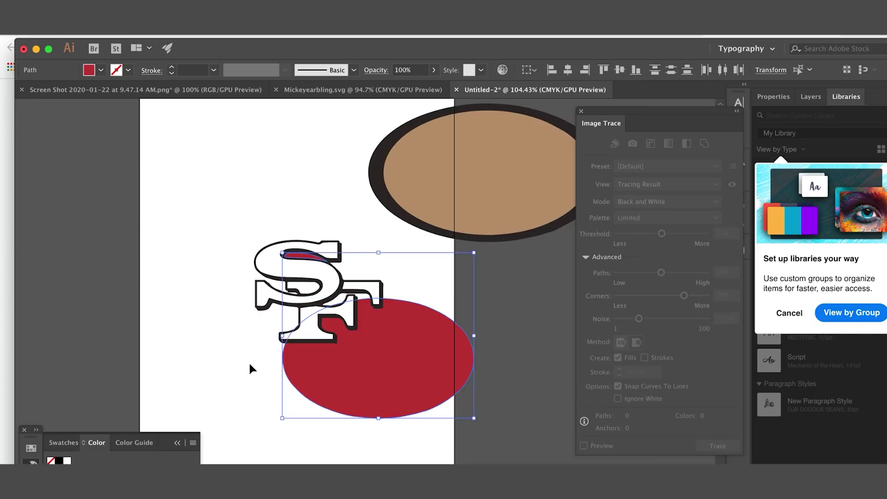
pyautogui.press('super+shift+z')
pyautogui.press('super+shift+z')
pyautogui.press('v')
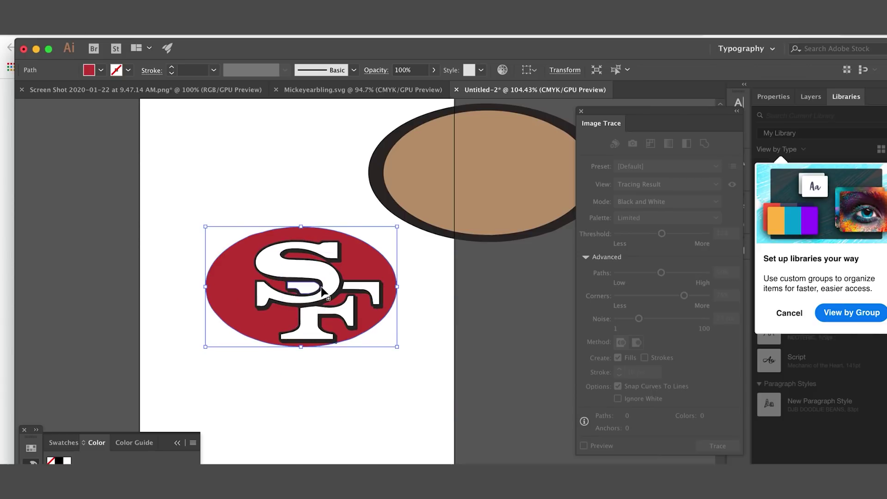
pyautogui.moveTo(370, 274); pyautogui.dragTo(396, 291)
pyautogui.press('super+z')
pyautogui.press('super+z')
pyautogui.press('super+z')
pyautogui.press('super+shift+z')
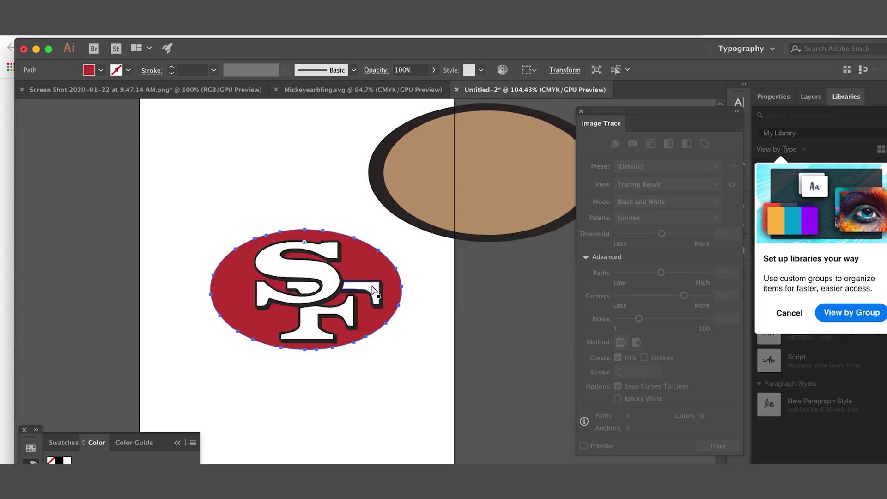
pyautogui.click(485, 219)
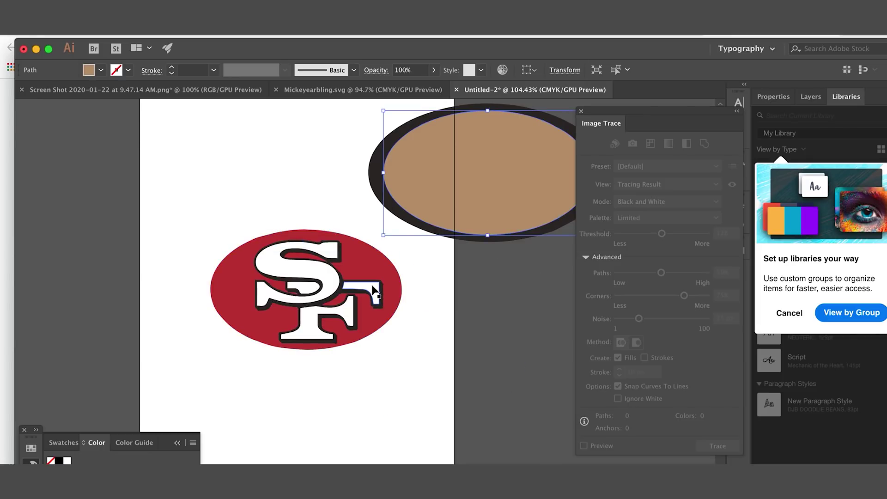
# - Try combining the red oval and the red sliver inside the S into one compound path
pyautogui.click(453, 192)
pyautogui.click(453, 192)
pyautogui.click(363, 273)
pyautogui.scroll(6, 363, 274)
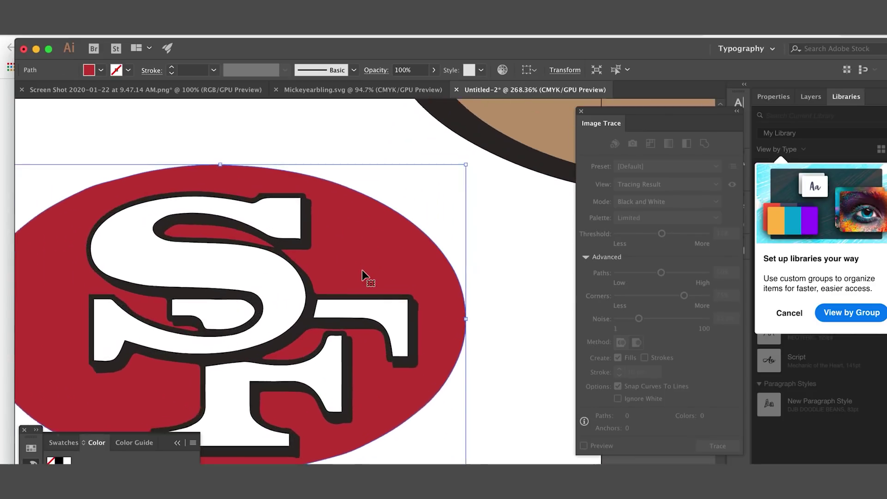
pyautogui.hscroll(-3, 363, 272)
pyautogui.click(358, 231)
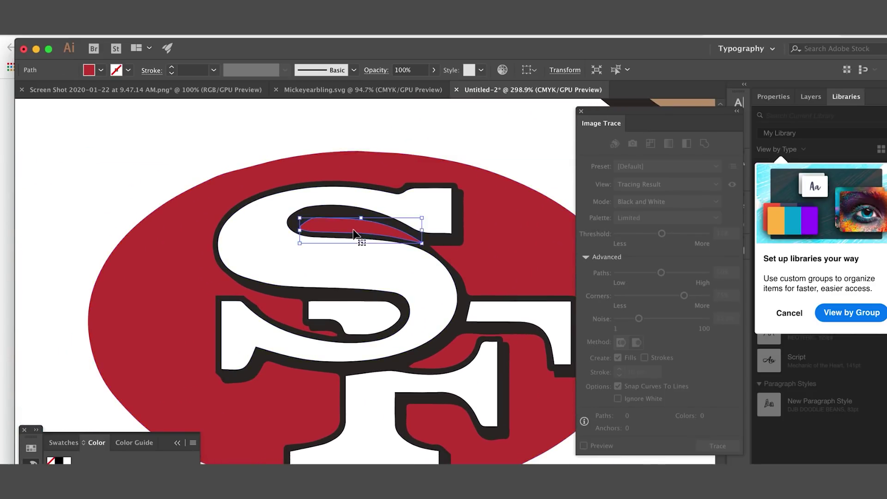
pyautogui.keyDown('shift'); pyautogui.click(488, 185); pyautogui.keyUp('shift')
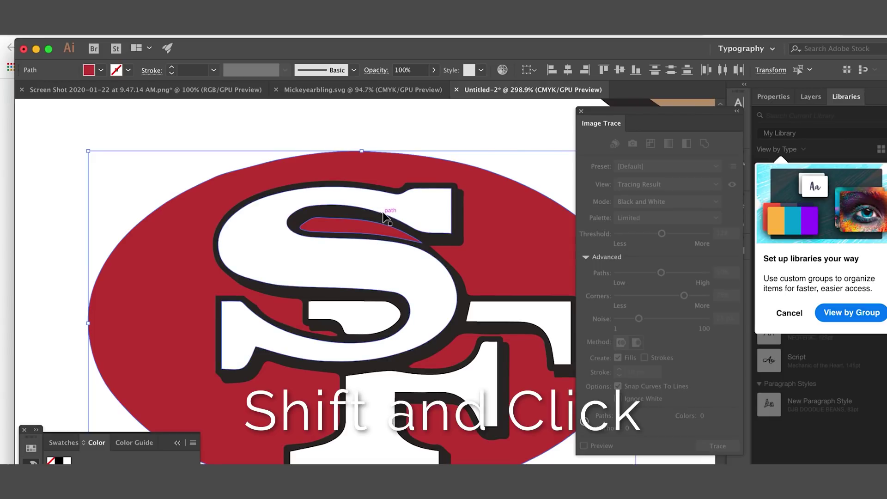
pyautogui.click(163, 31)
pyautogui.click(163, 32)
pyautogui.press('super+8')
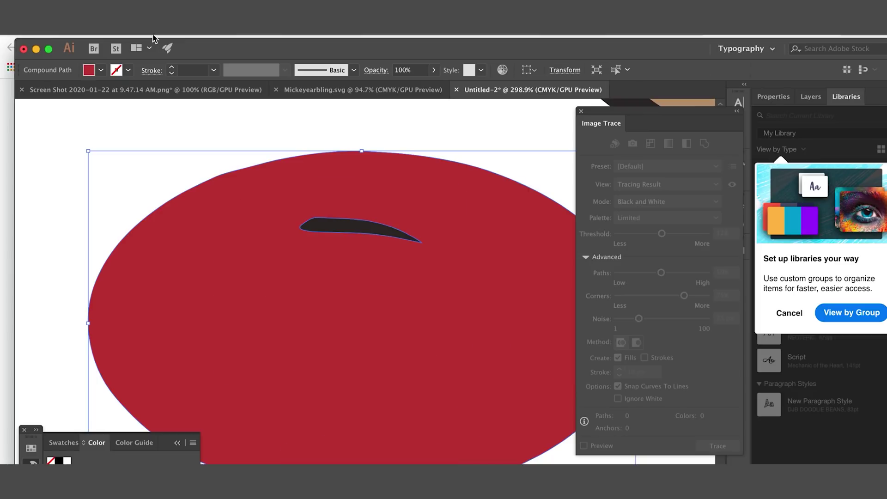
# - Try moving the combined red shape off the SF lettering, and undo the move and the compound path
pyautogui.scroll(-3, 423, 281)
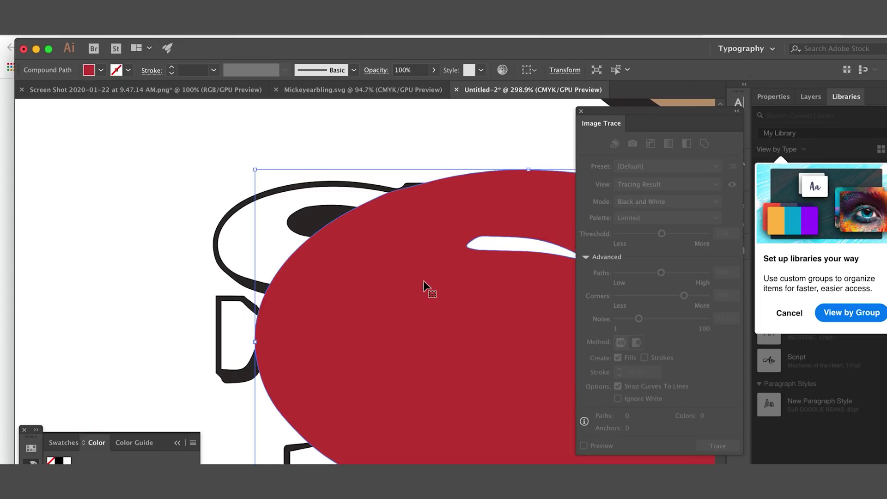
pyautogui.moveTo(458, 292); pyautogui.dragTo(301, 202)
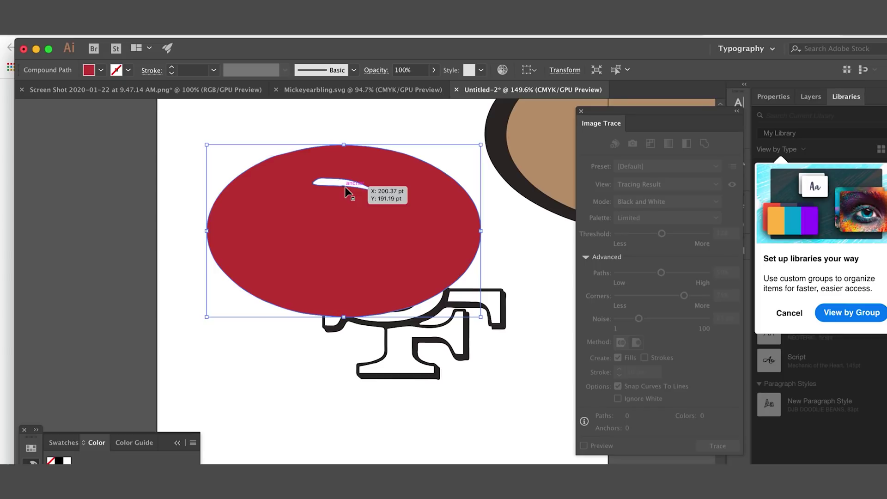
pyautogui.press('super+z')
pyautogui.press('super+z')
pyautogui.press('super+z')
pyautogui.press('super+z')
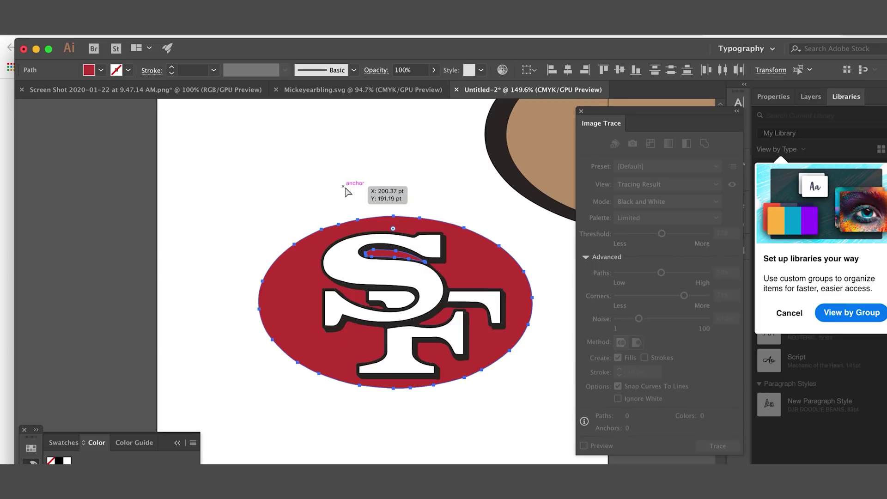
# - Make the red sliver inside the S its own compound path and move it off the letters onto the tan oval
pyautogui.click(207, 294)
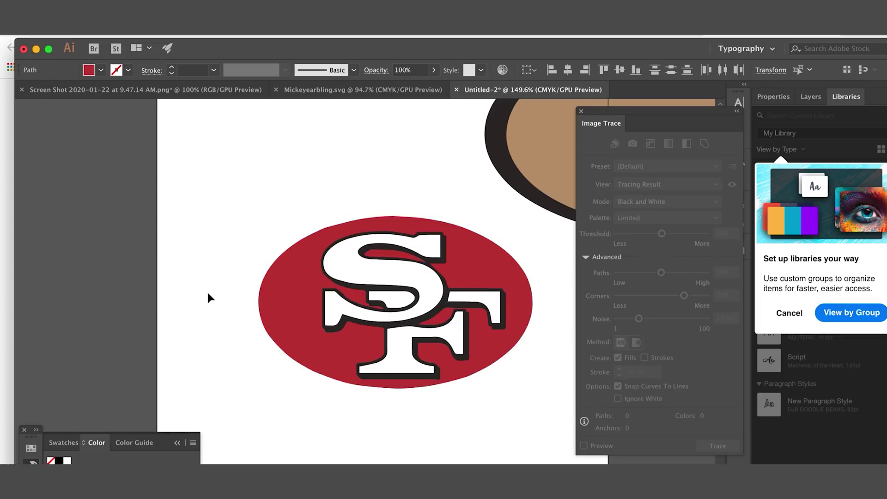
pyautogui.hotkey('shift', 'b')
pyautogui.moveTo(384, 257); pyautogui.dragTo(385, 258)
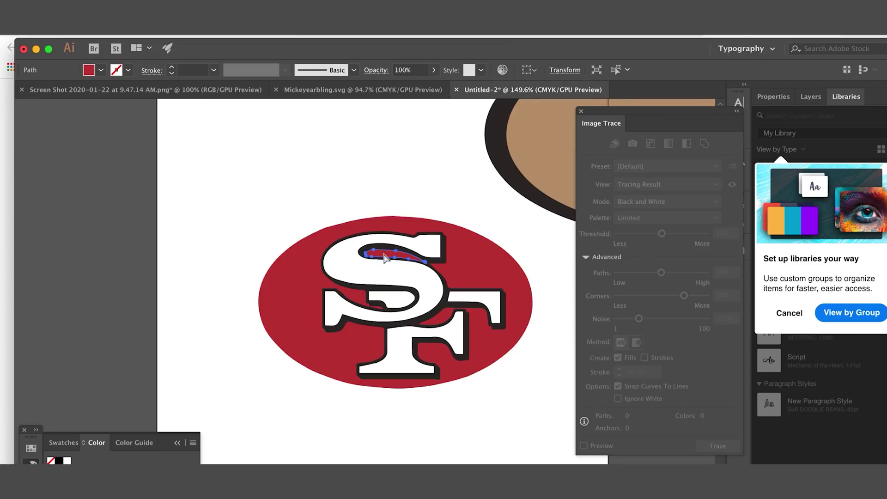
pyautogui.moveTo(390, 257); pyautogui.dragTo(531, 129)
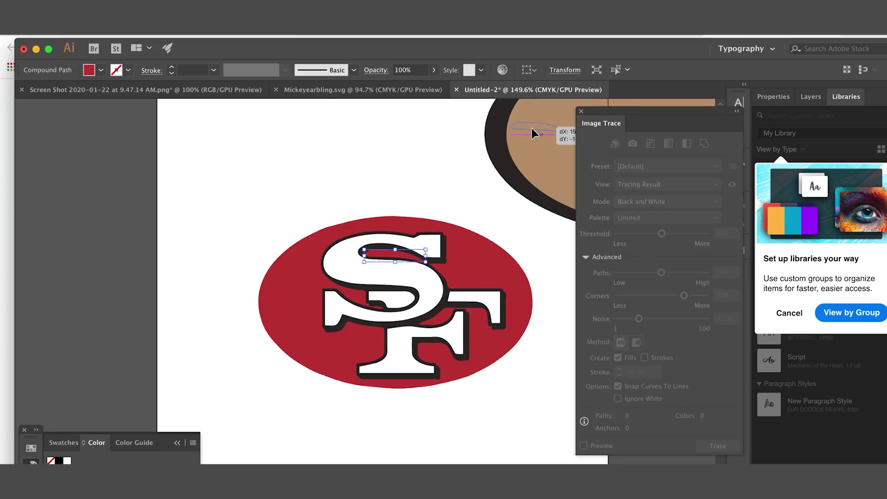
# - Make the red oval a compound path on the tan oval, and place the red sliver on the blank artboard beside the ovals
pyautogui.hscroll(3, 532, 129)
pyautogui.click(436, 260)
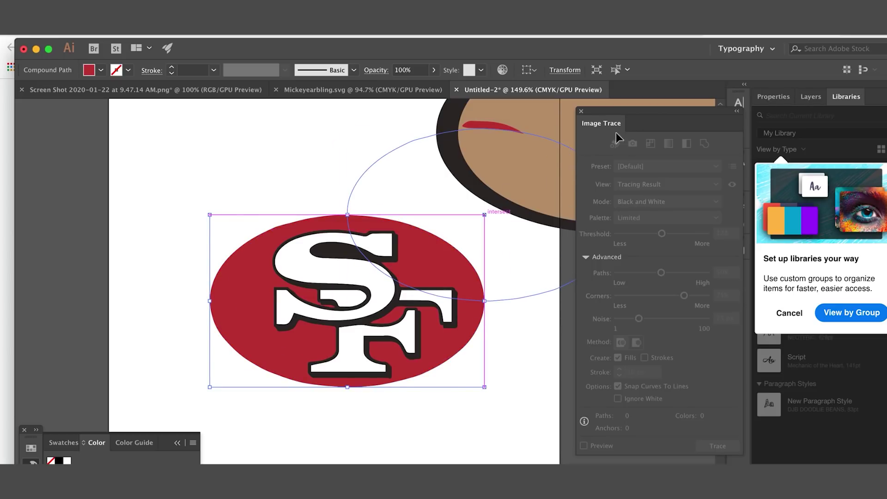
pyautogui.press('super+8')
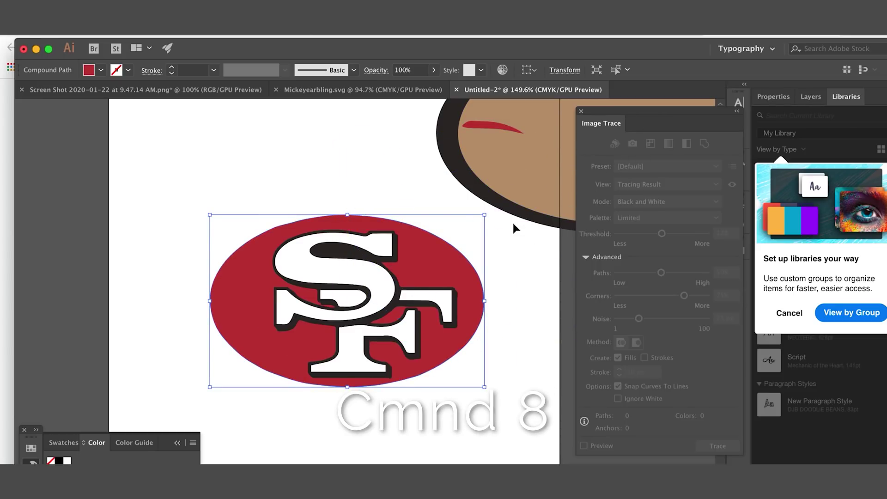
pyautogui.scroll(-3, 512, 221)
pyautogui.hscroll(4, 493, 256)
pyautogui.moveTo(232, 247); pyautogui.dragTo(361, 124)
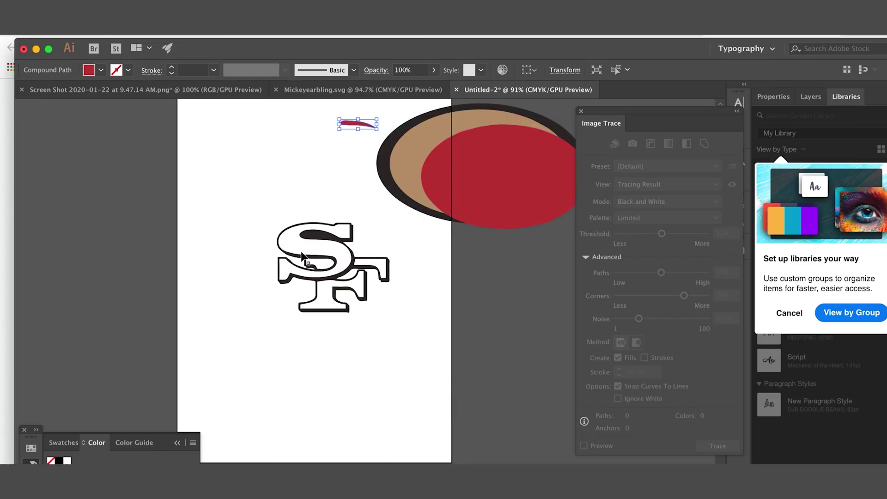
# - Try pulling the white pieces of the S and F off the black lettering one by one
pyautogui.scroll(2, 318, 240)
pyautogui.scroll(4, 319, 241)
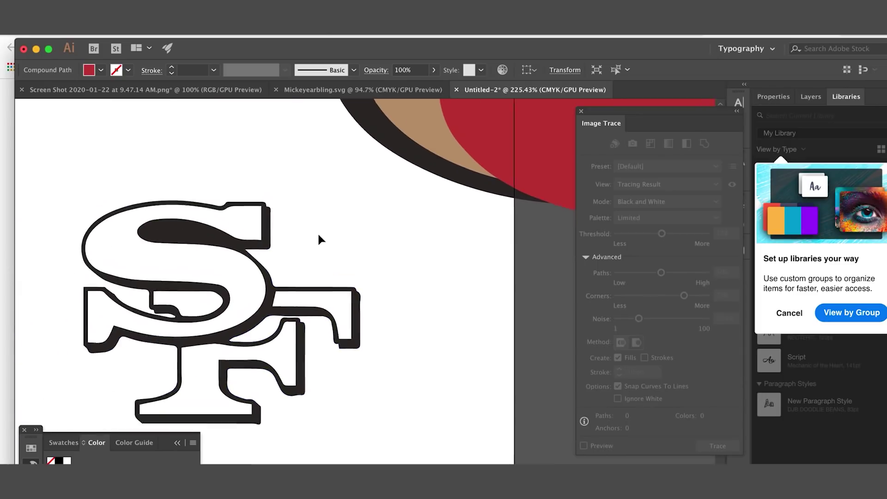
pyautogui.click(286, 291)
pyautogui.hscroll(-2, 286, 291)
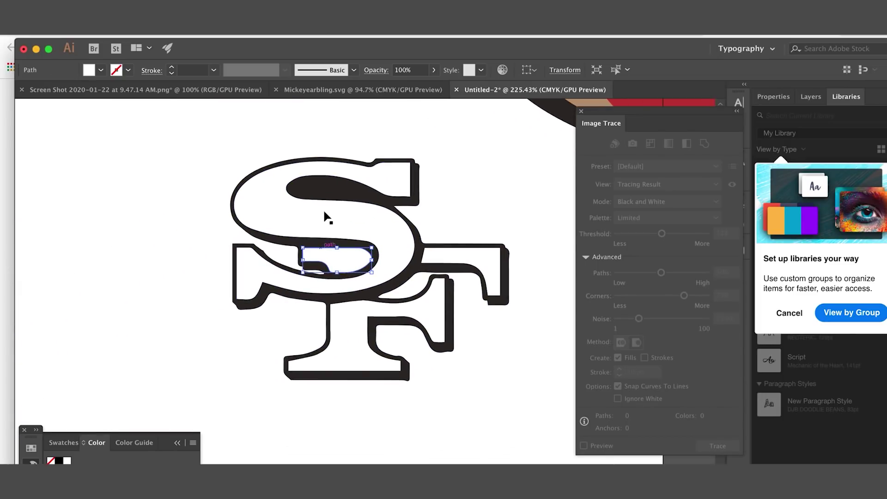
pyautogui.moveTo(324, 209); pyautogui.dragTo(456, 196)
pyautogui.moveTo(334, 266); pyautogui.dragTo(465, 354)
pyautogui.moveTo(461, 264); pyautogui.dragTo(501, 302)
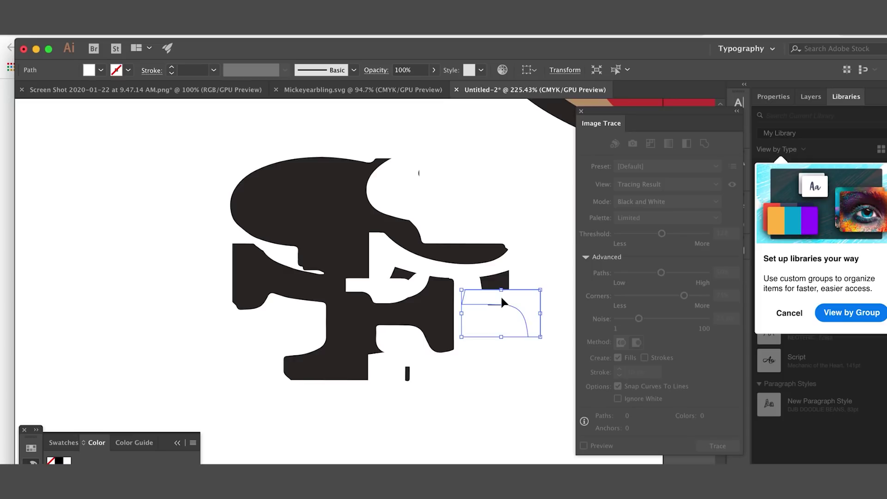
# - Undo the moves of the individual white letter pieces
pyautogui.press('super+z')
pyautogui.press('super+z')
pyautogui.press('super+z')
pyautogui.press('super+z')
pyautogui.press('super+z')
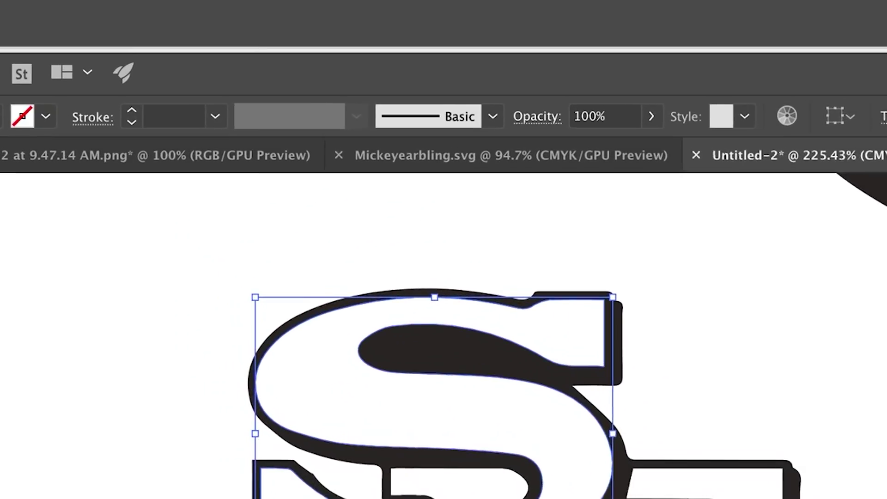
# - Select all shapes with the same white fill color and make them one compound path
pyautogui.click(229, 28)
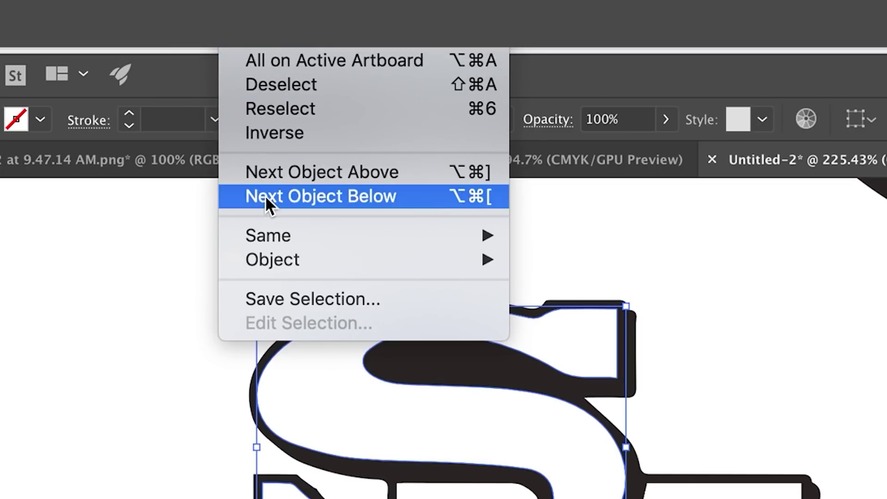
pyautogui.moveTo(267, 226)
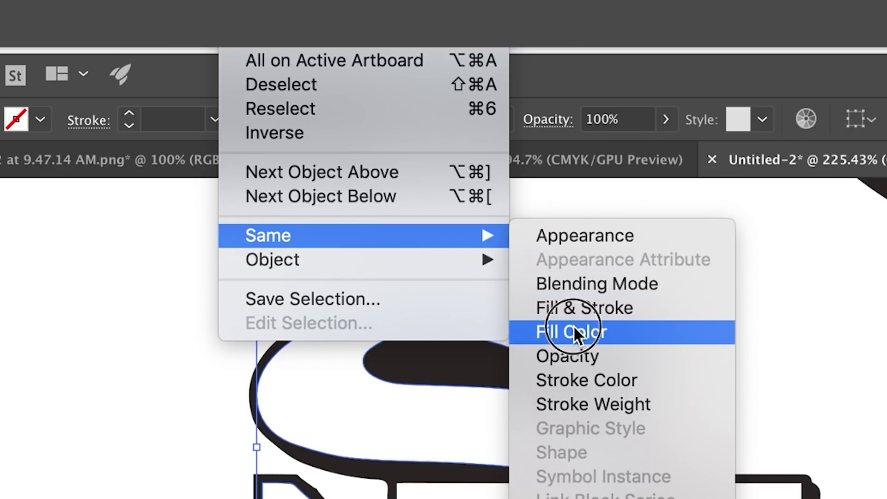
pyautogui.click(574, 326)
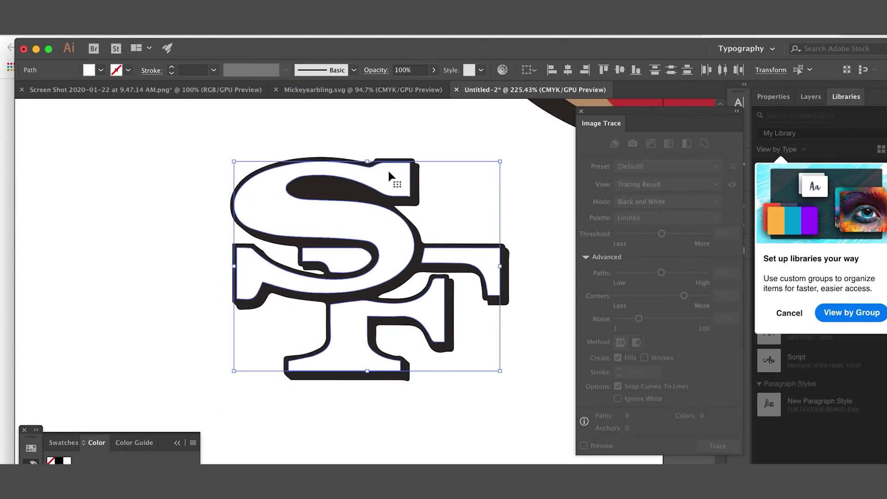
pyautogui.press('a')
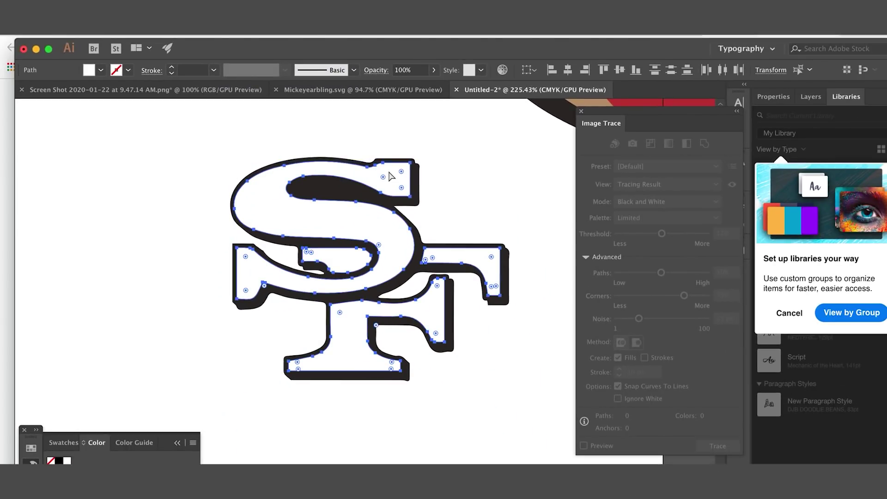
pyautogui.press('super+8')
pyautogui.press('v')
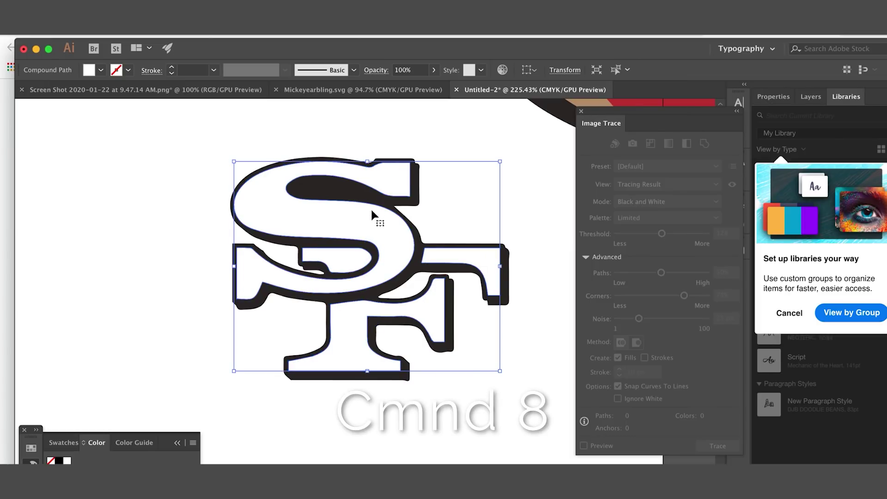
# - Move the white SF lettering off the black lettering, across the artboard's right edge
pyautogui.hscroll(5, 372, 213)
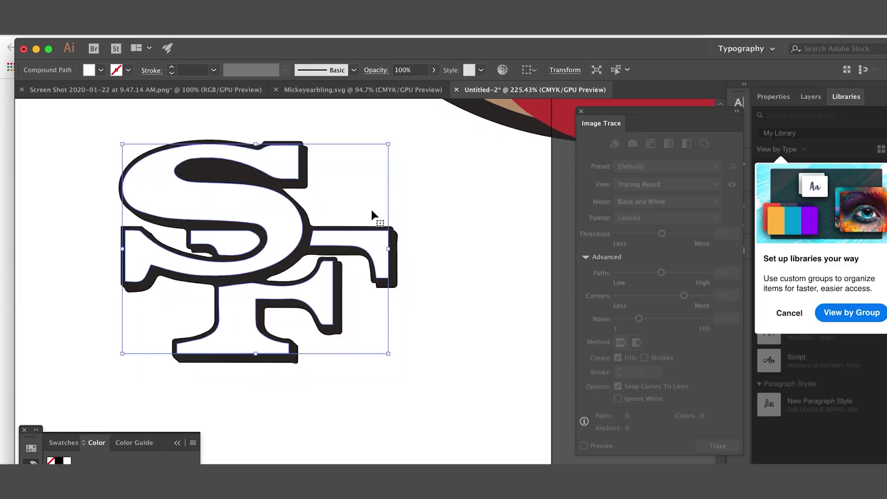
pyautogui.moveTo(241, 214); pyautogui.dragTo(537, 266)
pyautogui.hscroll(4, 536, 265)
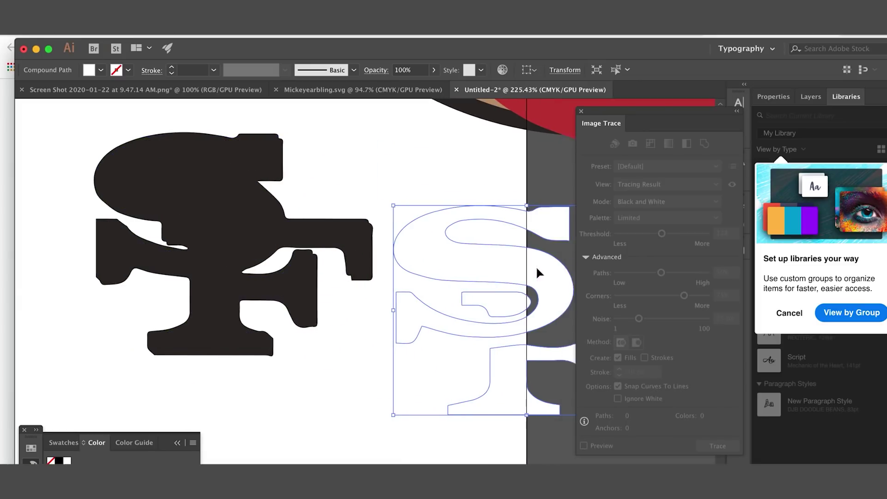
pyautogui.moveTo(476, 276); pyautogui.dragTo(525, 273)
pyautogui.hscroll(-5, 319, 282)
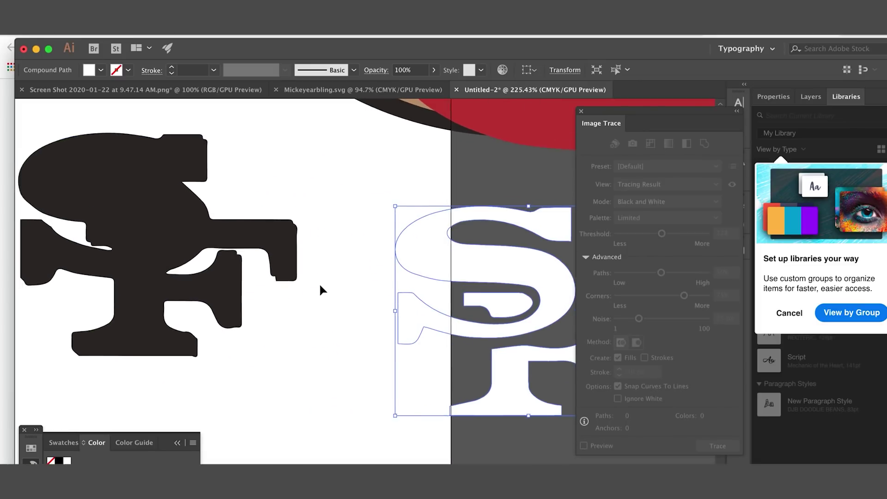
# - Make the black SF lettering backing a compound path
pyautogui.click(309, 258)
pyautogui.moveTo(311, 254); pyautogui.dragTo(164, 277)
pyautogui.hscroll(-1, 159, 275)
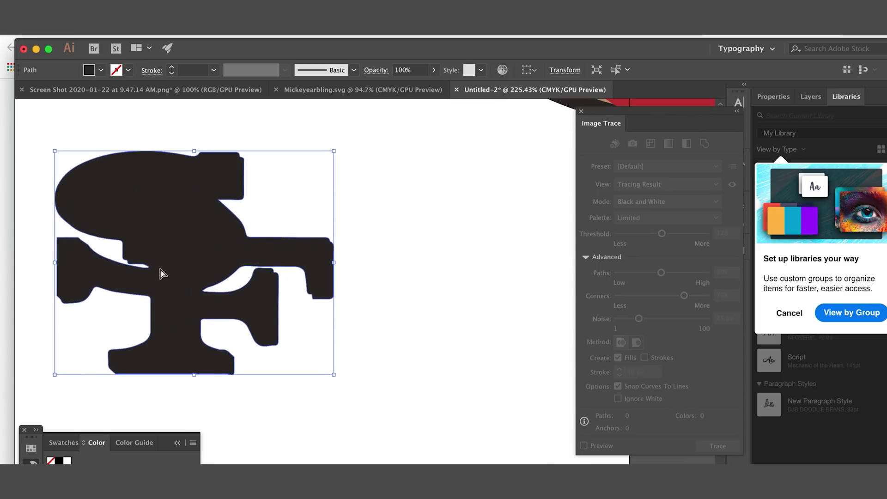
pyautogui.press('super+8')
pyautogui.scroll(-3, 162, 273)
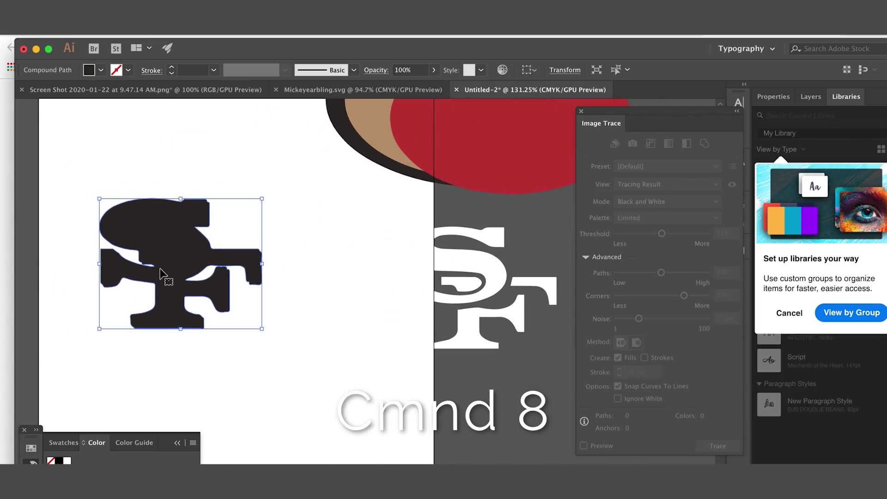
# - Reposition the black lettering on the artboard and move the black and tan ovals back behind it, centered
pyautogui.hscroll(-3, 160, 273)
pyautogui.scroll(2, 160, 274)
pyautogui.click(256, 262)
pyautogui.moveTo(256, 262); pyautogui.dragTo(315, 250)
pyautogui.moveTo(413, 140); pyautogui.dragTo(174, 301)
pyautogui.moveTo(430, 160); pyautogui.dragTo(218, 281)
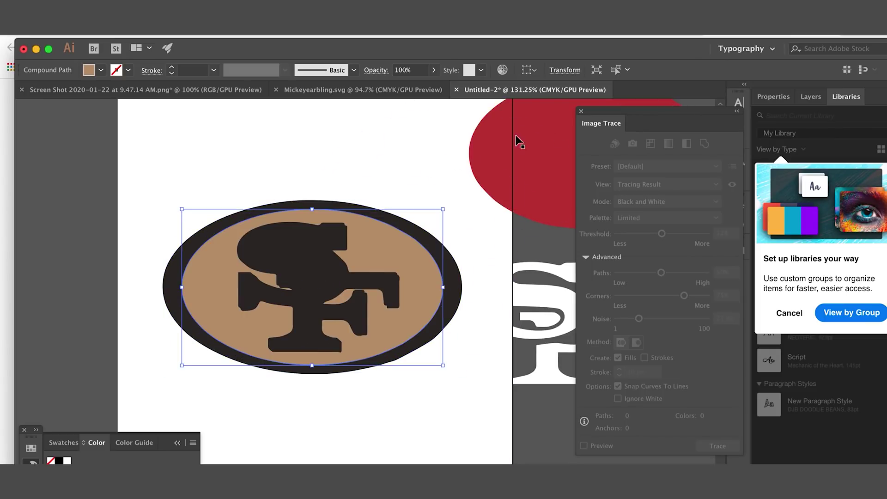
# - Move the red oval back onto the tan oval and the white SF lettering back onto the black lettering
pyautogui.moveTo(519, 141); pyautogui.dragTo(241, 272)
pyautogui.moveTo(523, 288); pyautogui.dragTo(285, 253)
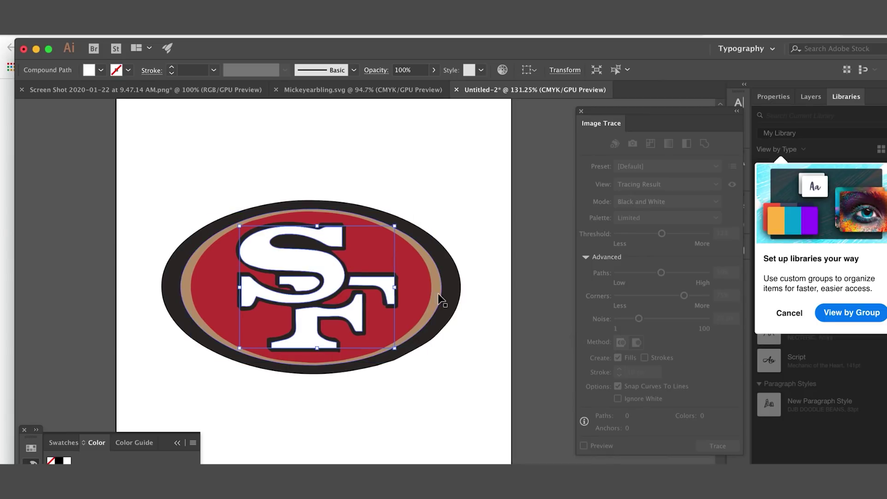
# - Move the red sliver back into the upper opening of the S and deselect it
pyautogui.hscroll(5, 439, 294)
pyautogui.scroll(5, 439, 294)
pyautogui.moveTo(239, 192); pyautogui.dragTo(152, 348)
pyautogui.scroll(-5, 151, 349)
pyautogui.hscroll(-10, 150, 349)
pyautogui.click(492, 355)
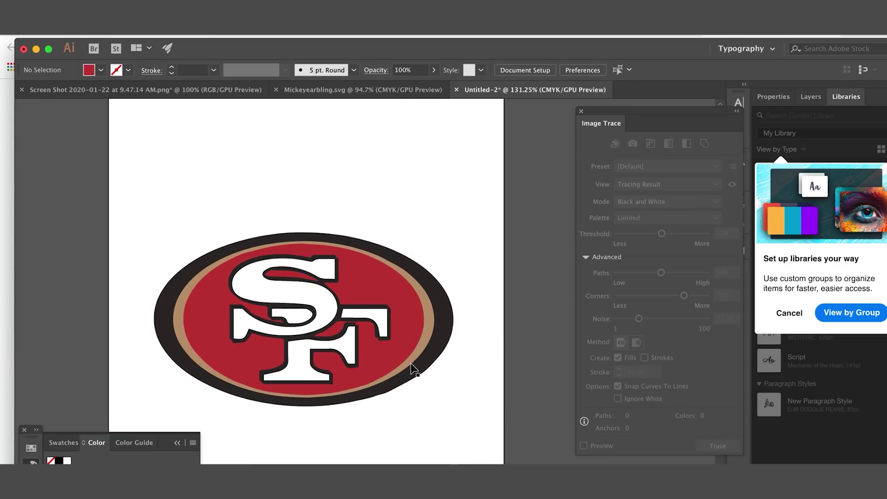
# - Check the placement of the red sliver inside the S and of the red oval in the reassembled logo
pyautogui.hscroll(-5, 412, 368)
pyautogui.scroll(2, 411, 368)
pyautogui.scroll(5, 390, 345)
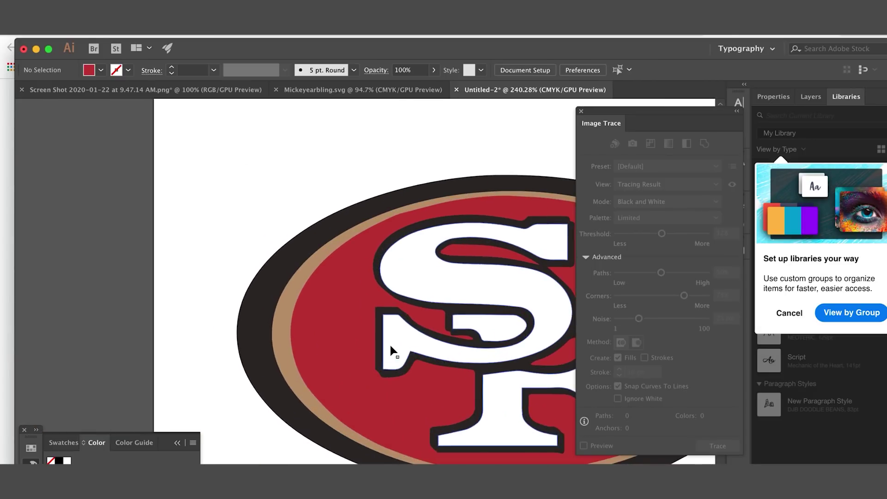
pyautogui.click(453, 258)
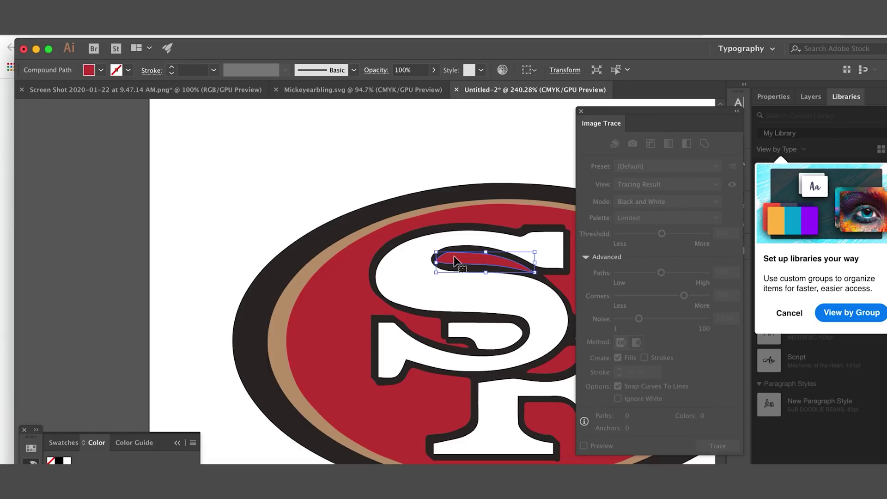
pyautogui.click(422, 336)
pyautogui.scroll(-5, 422, 334)
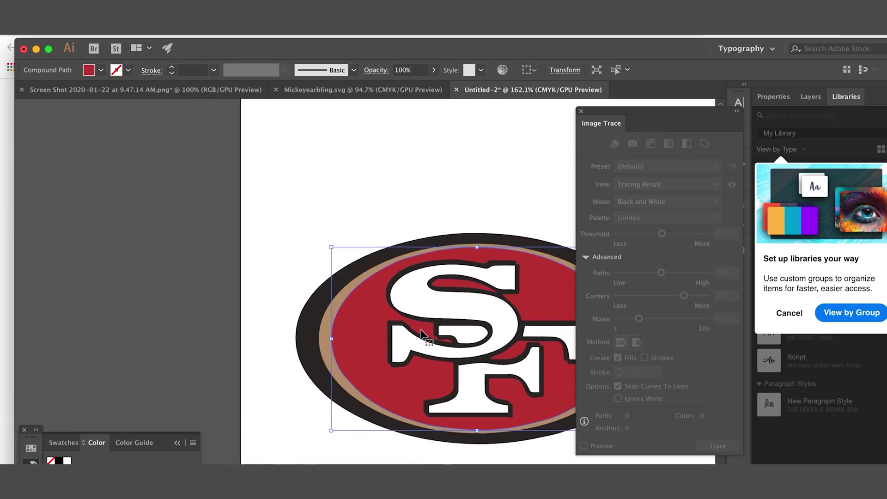
# - Select all the pieces of the reassembled logo and group them
pyautogui.scroll(-3, 406, 341)
pyautogui.moveTo(521, 388); pyautogui.dragTo(270, 203)
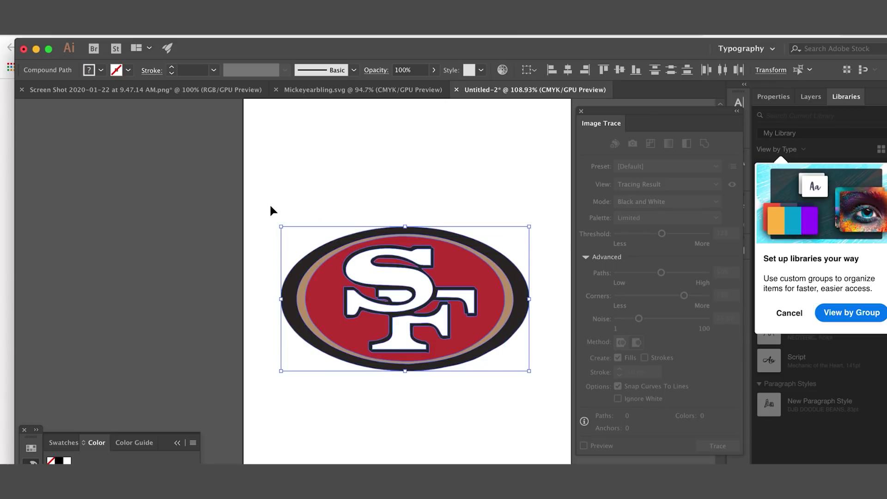
pyautogui.press('super+g')
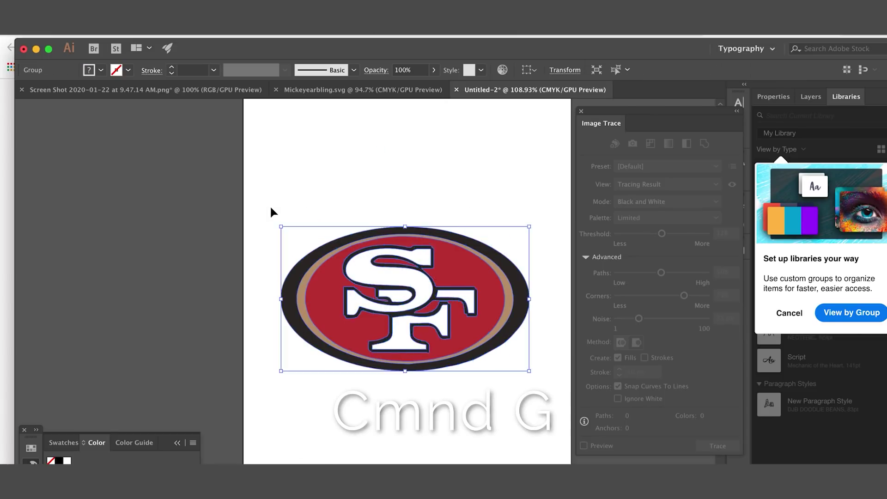
# - Move the grouped logo slightly to the right and up on the artboard and deselect it
pyautogui.click(204, 278)
pyautogui.moveTo(367, 284); pyautogui.dragTo(379, 259)
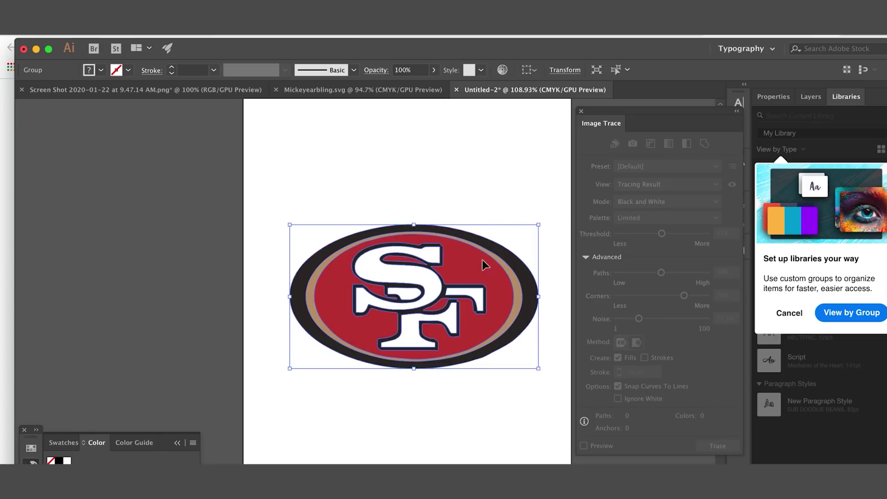
pyautogui.click(249, 312)
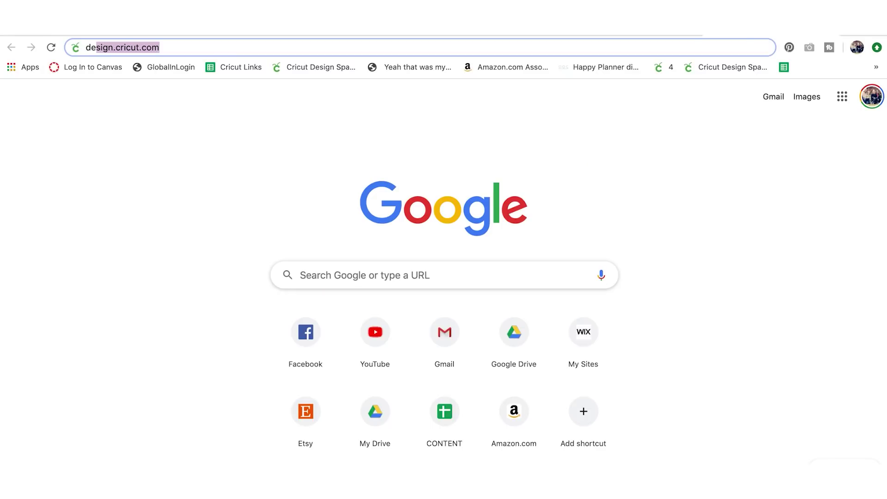
# - Switch to the browser, open design.cricut.com, start a new project and go to the image upload page
pyautogui.press('Return')
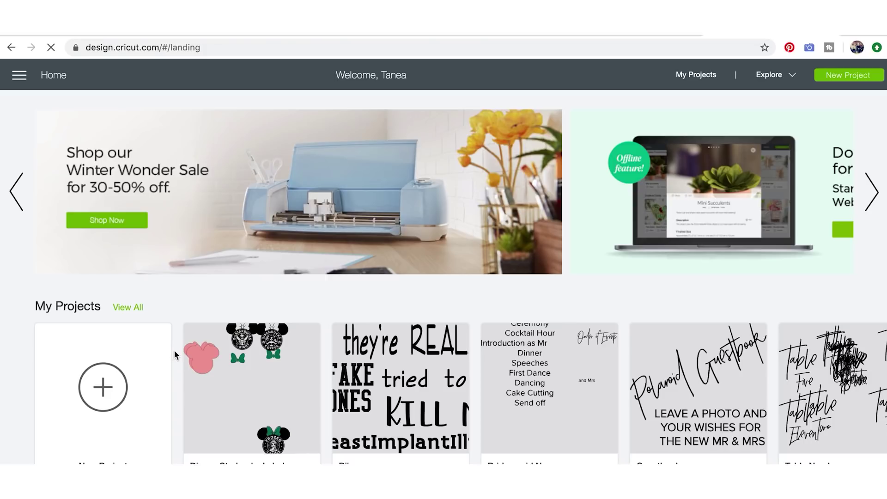
pyautogui.click(106, 389)
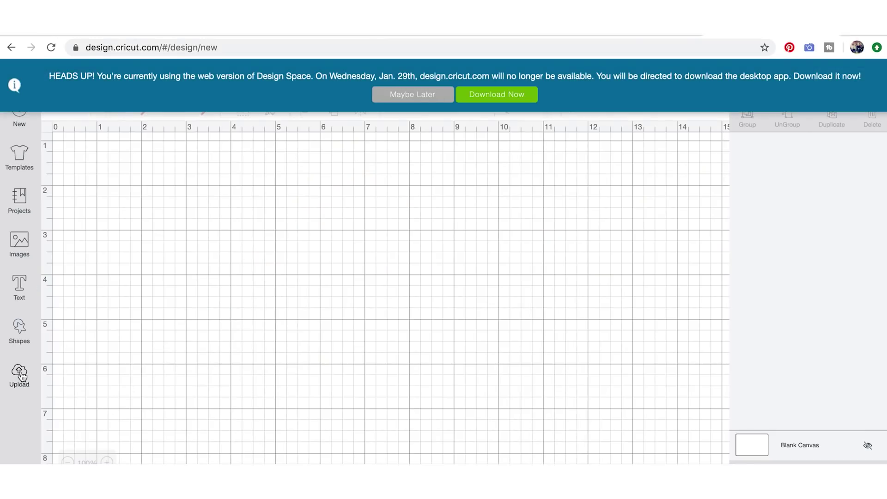
pyautogui.click(21, 375)
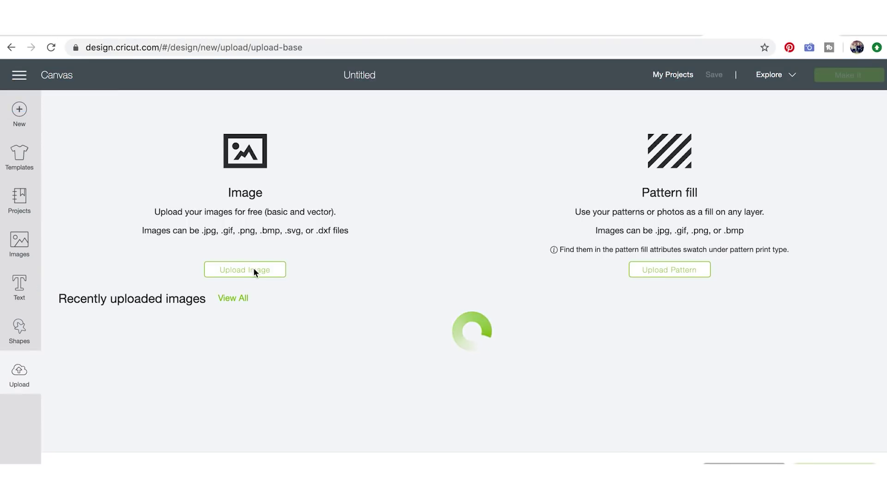
pyautogui.click(234, 272)
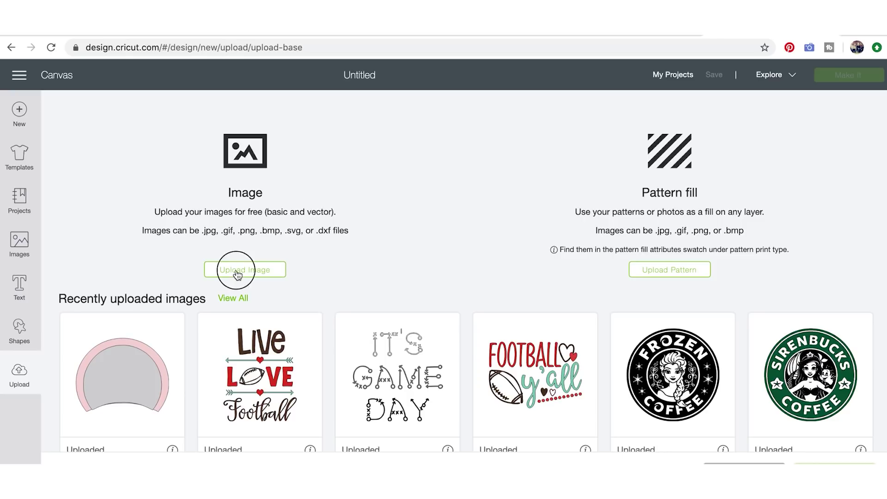
pyautogui.click(470, 282)
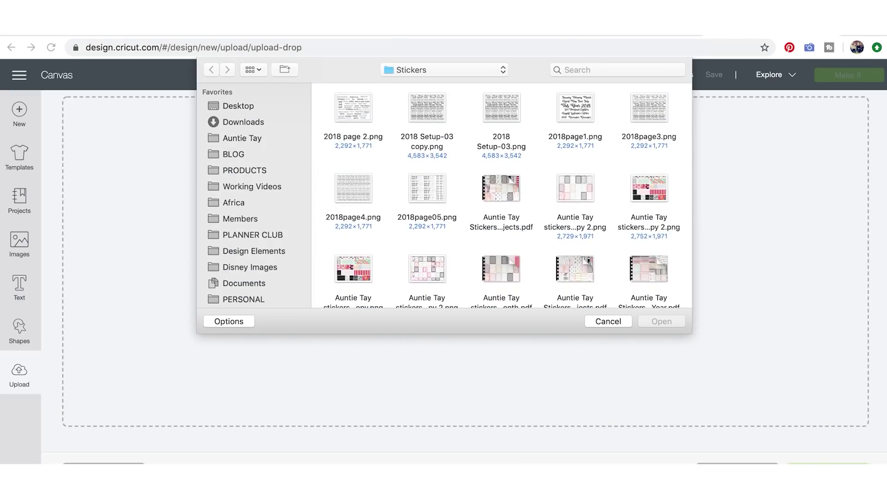
pyautogui.click(598, 321)
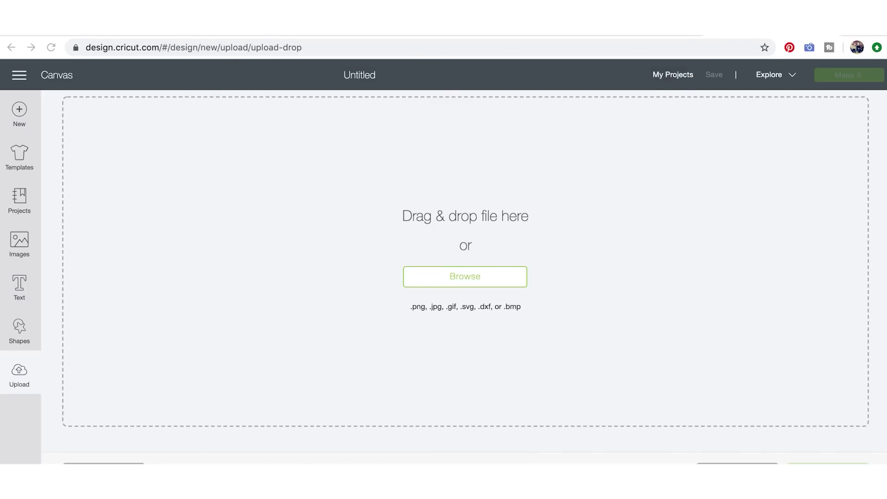
# - Switch to Illustrator and save the logo to the Desktop as sf49erlogo.svg in SVG format, accepting the SVG options
pyautogui.press('super+Tab')
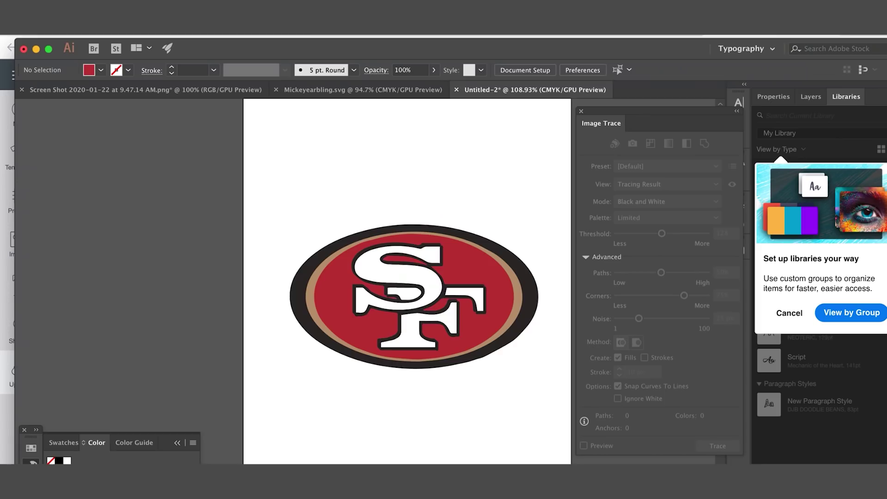
pyautogui.click(105, 34)
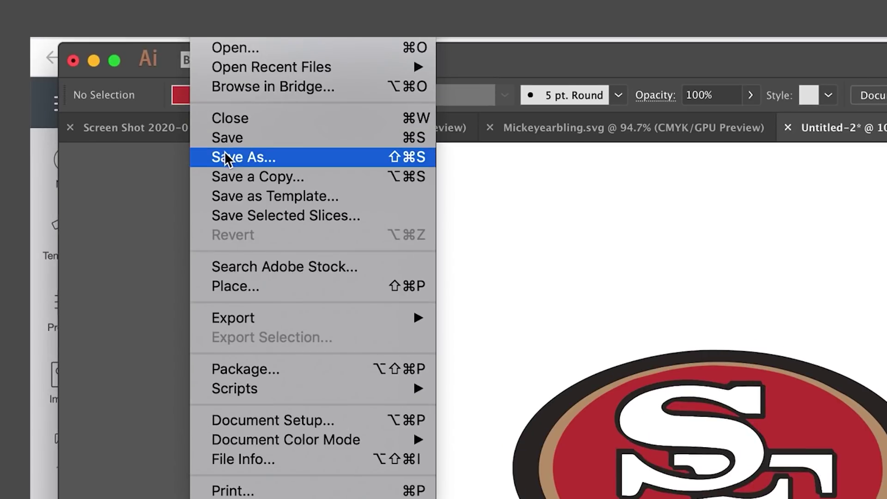
pyautogui.click(228, 159)
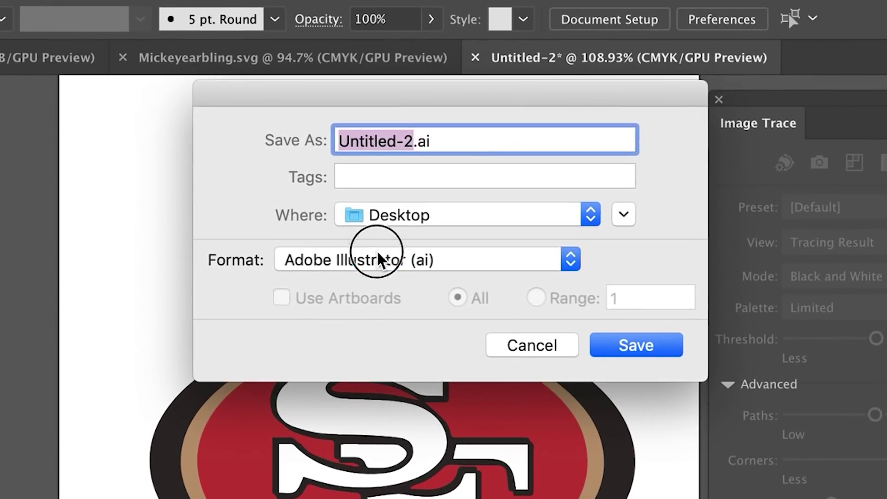
pyautogui.click(376, 250)
pyautogui.click(336, 367)
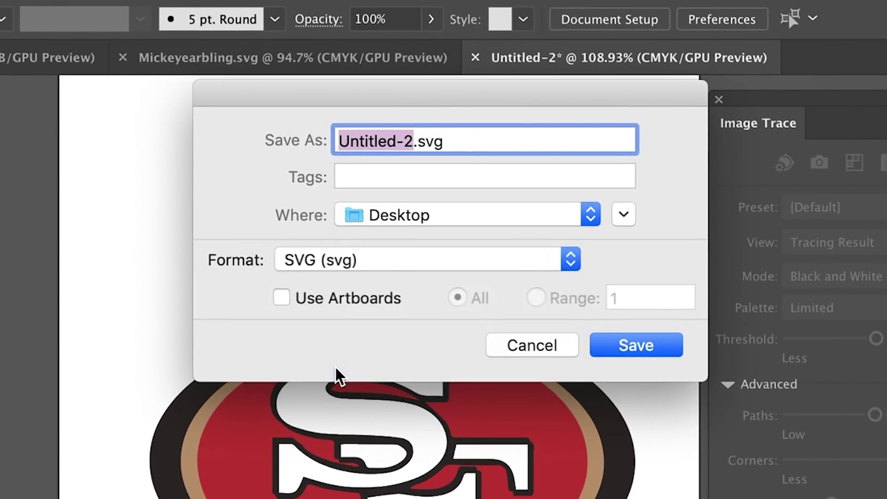
pyautogui.write('sf49er')
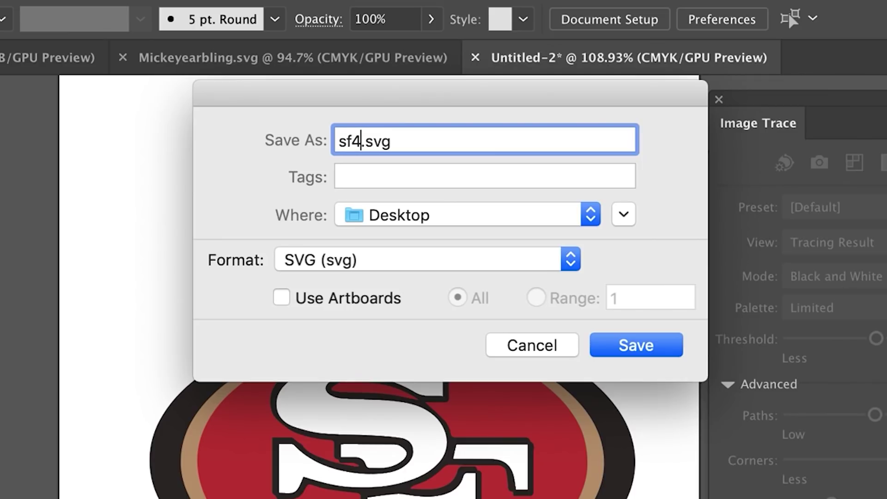
pyautogui.write('logo')
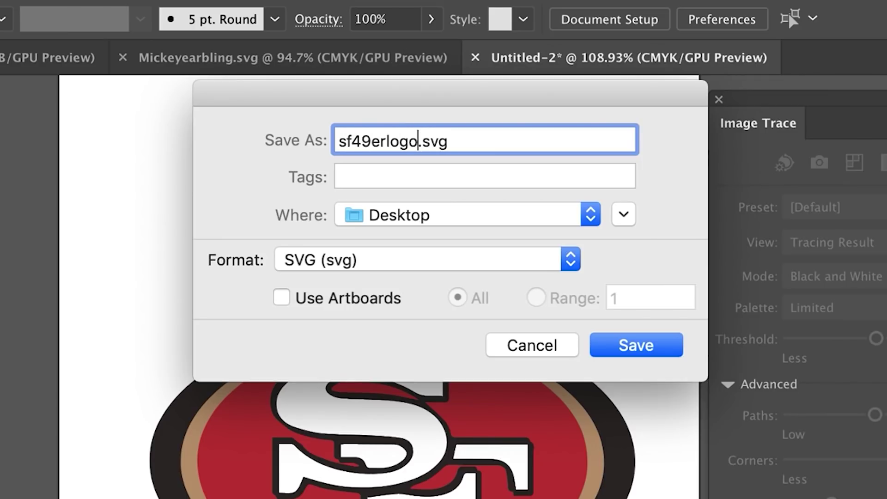
pyautogui.click(609, 345)
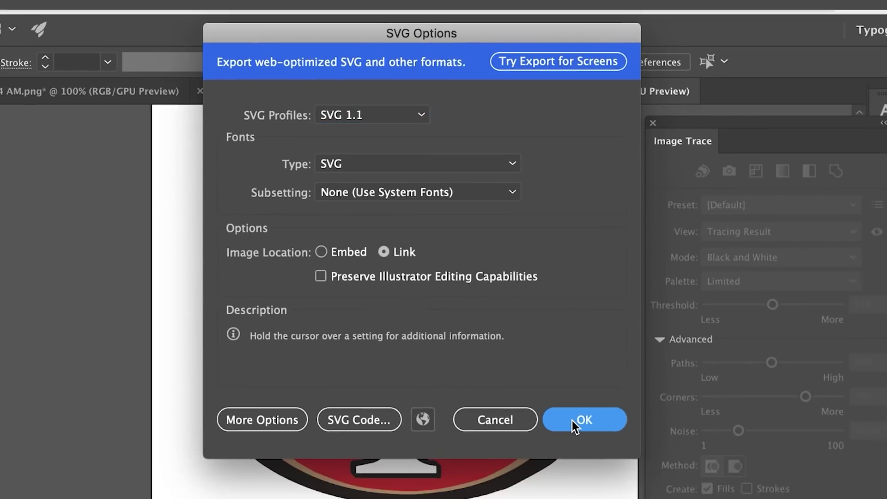
pyautogui.click(572, 419)
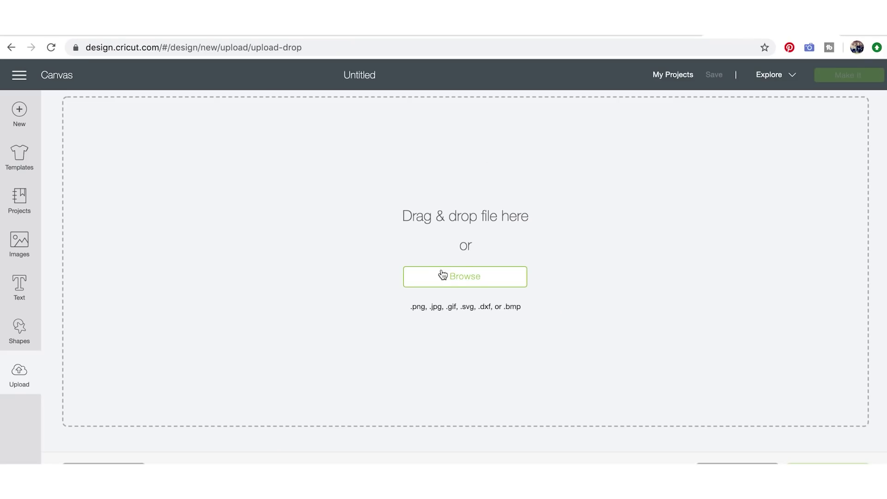
# - Switch back to Cricut Design Space, search the computer for 49er and upload sf49erlogo.svg
pyautogui.click(443, 276)
pyautogui.click(592, 73)
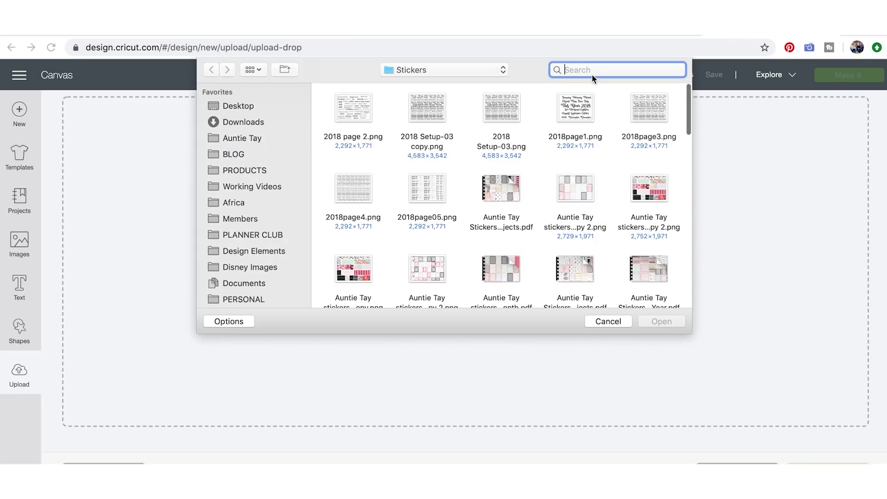
pyautogui.write('49')
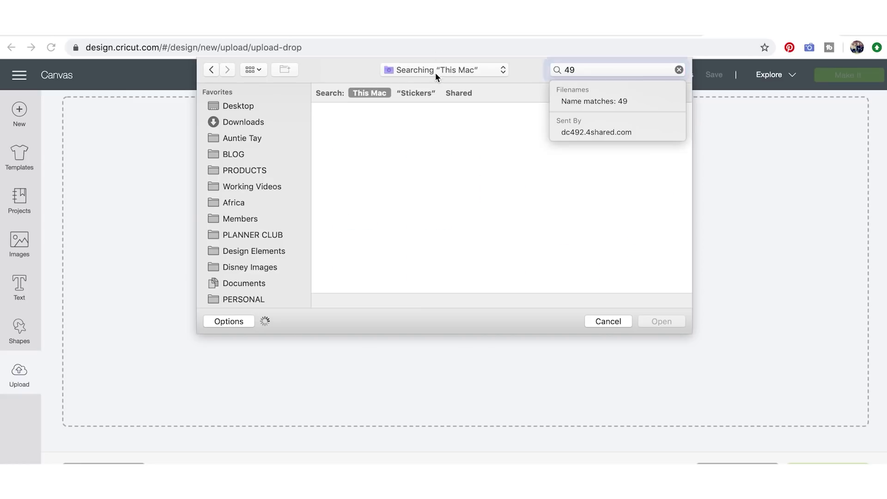
pyautogui.click(437, 72)
pyautogui.click(437, 72)
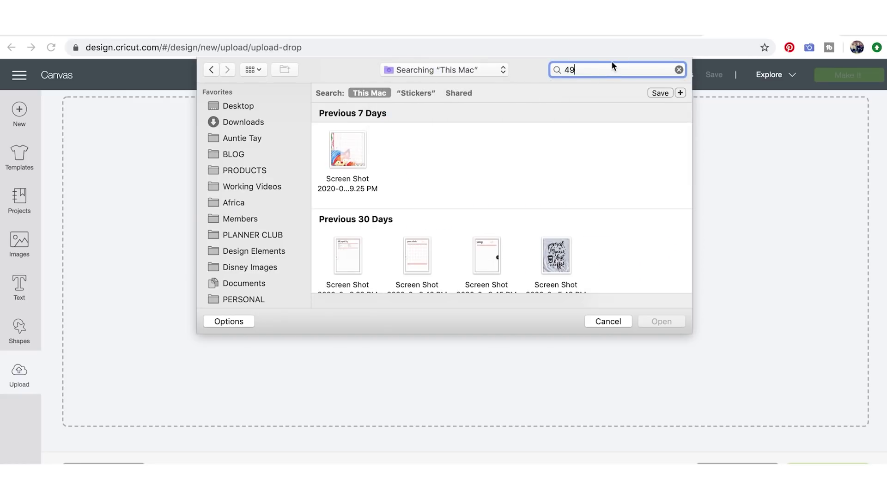
pyautogui.write('er')
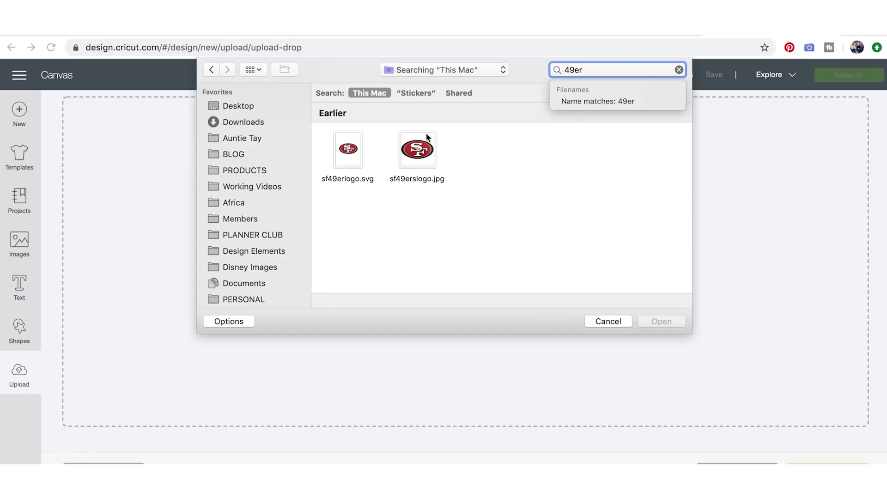
pyautogui.click(351, 148)
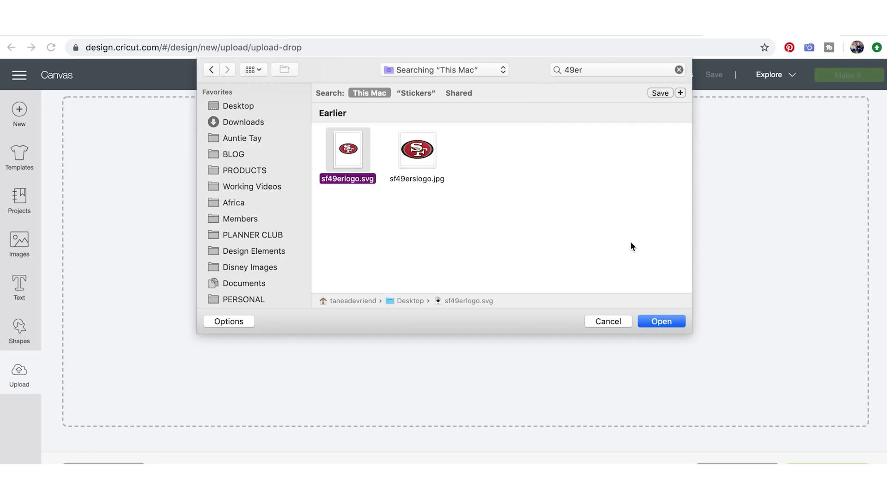
pyautogui.click(660, 323)
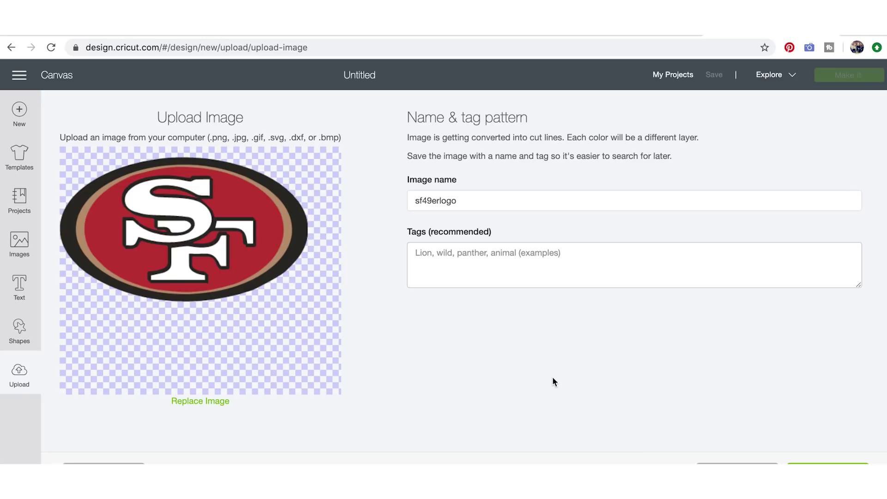
# - Save the uploaded sf49erlogo image and insert it onto the canvas
pyautogui.click(809, 465)
pyautogui.click(147, 389)
pyautogui.click(836, 463)
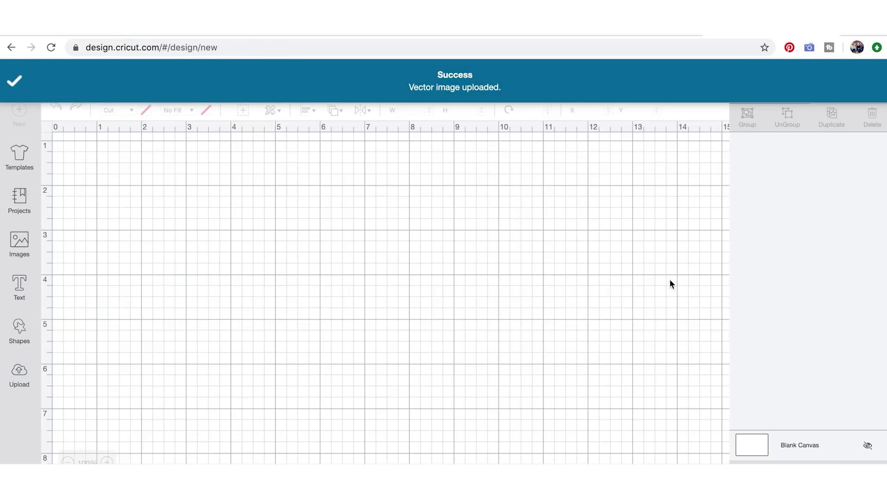
# - Position the logo near the middle of the canvas at about X 6.13, Y 2.47 and ungroup it
pyautogui.moveTo(295, 346); pyautogui.dragTo(418, 241)
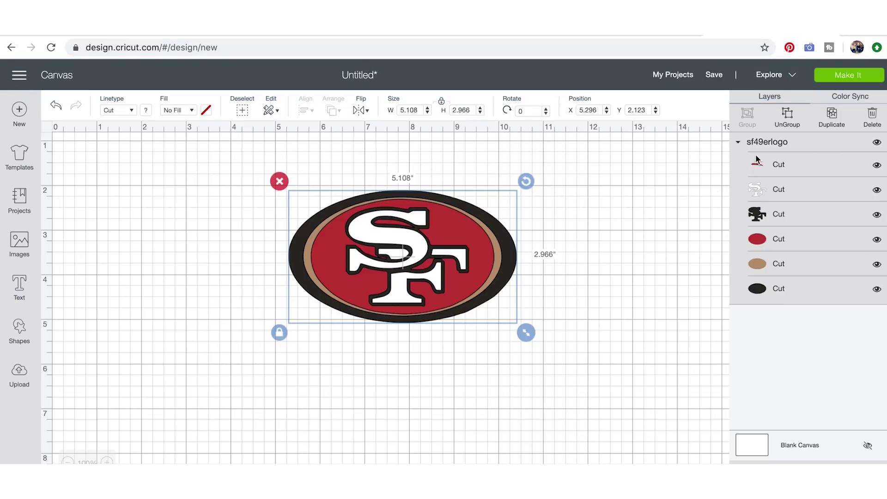
pyautogui.moveTo(384, 314); pyautogui.dragTo(421, 330)
pyautogui.click(779, 121)
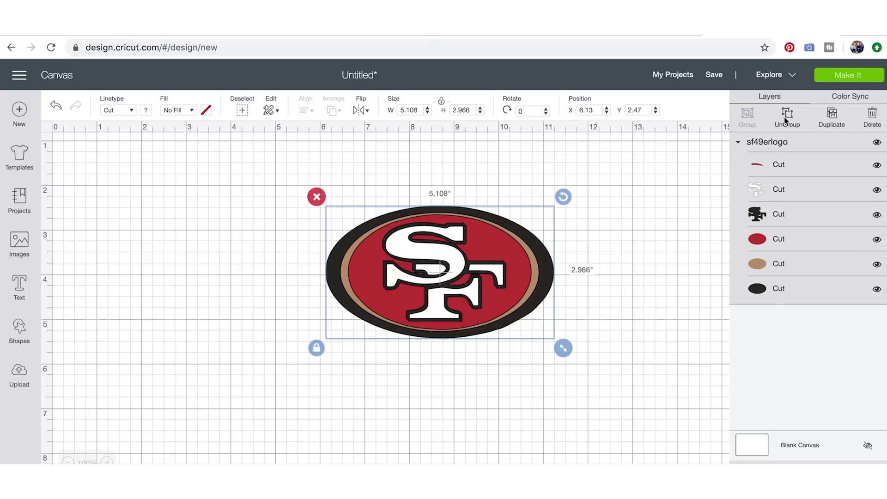
# - Spread the white lettering, black lettering, red oval and tan oval out around the black oval
pyautogui.moveTo(455, 267); pyautogui.dragTo(598, 215)
pyautogui.moveTo(483, 258); pyautogui.dragTo(287, 261)
pyautogui.moveTo(428, 293); pyautogui.dragTo(325, 393)
pyautogui.moveTo(487, 279); pyautogui.dragTo(594, 297)
# - Open the cut preparation view and move the red sliver closer to the red oval on the red mat
pyautogui.click(875, 73)
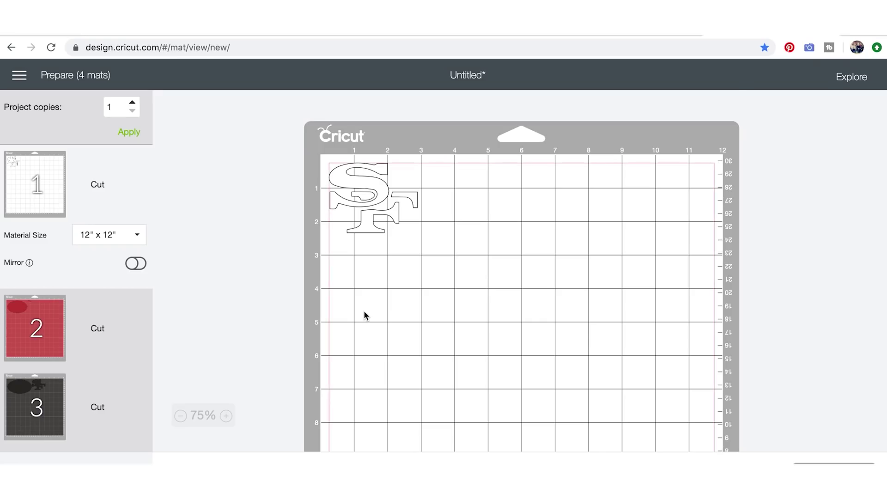
pyautogui.scroll(-5, 365, 313)
pyautogui.click(61, 333)
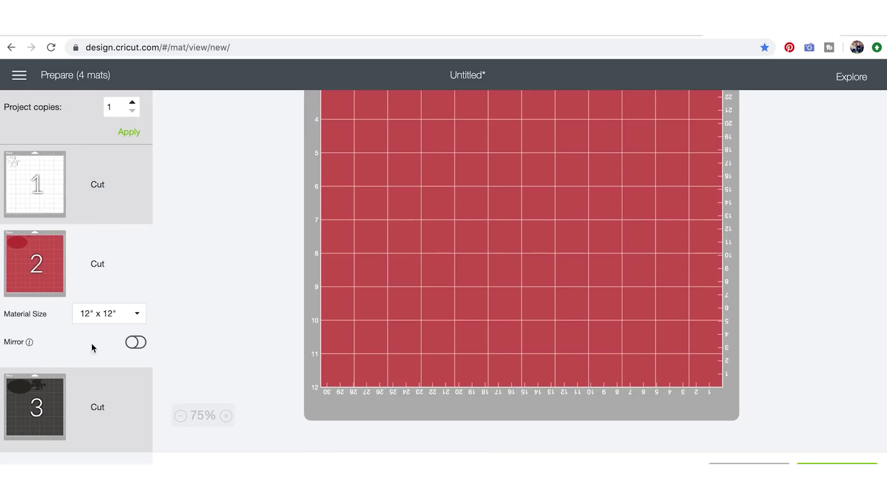
pyautogui.scroll(5, 353, 254)
pyautogui.moveTo(483, 170); pyautogui.dragTo(449, 169)
pyautogui.scroll(-2, 149, 416)
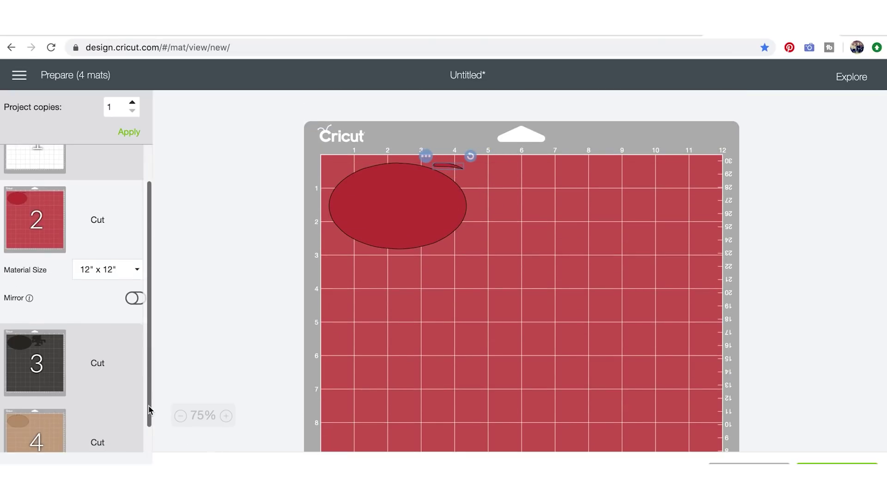
# - Examine the pieces laid out on the black and tan cut mats and return to the canvas
pyautogui.click(111, 369)
pyautogui.scroll(-1, 405, 243)
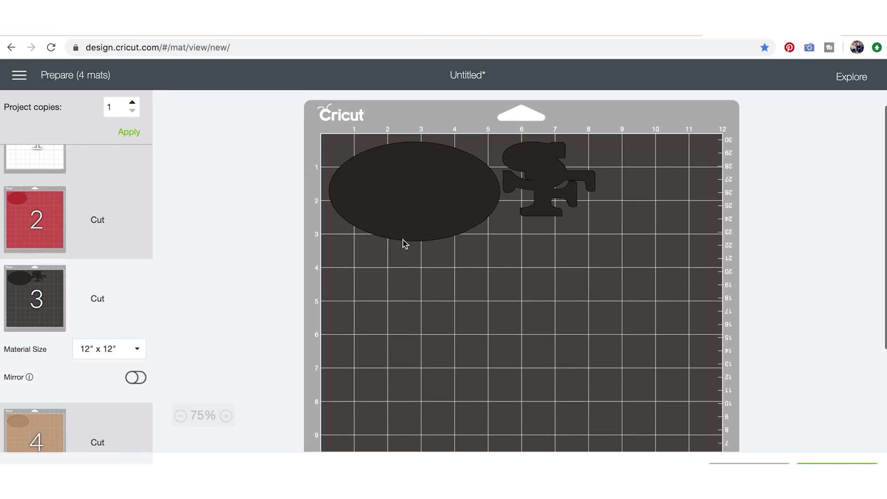
pyautogui.scroll(-1, 128, 290)
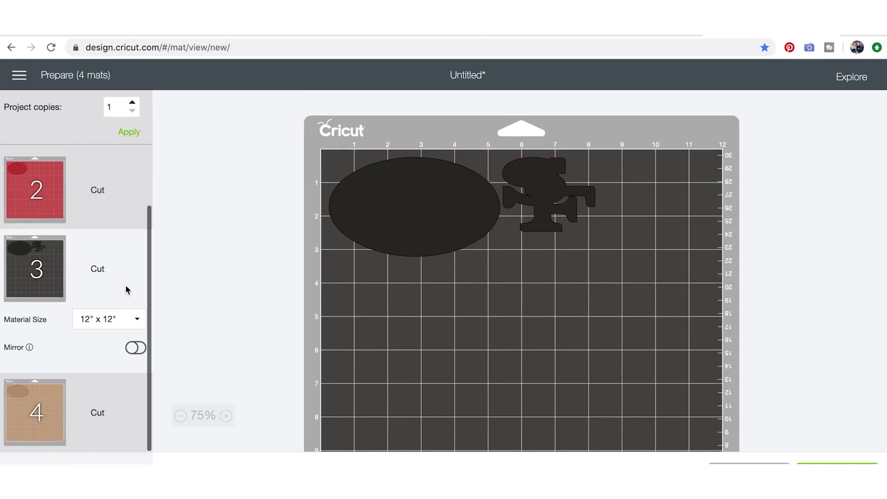
pyautogui.click(44, 407)
pyautogui.scroll(-3, 415, 261)
pyautogui.scroll(3, 415, 261)
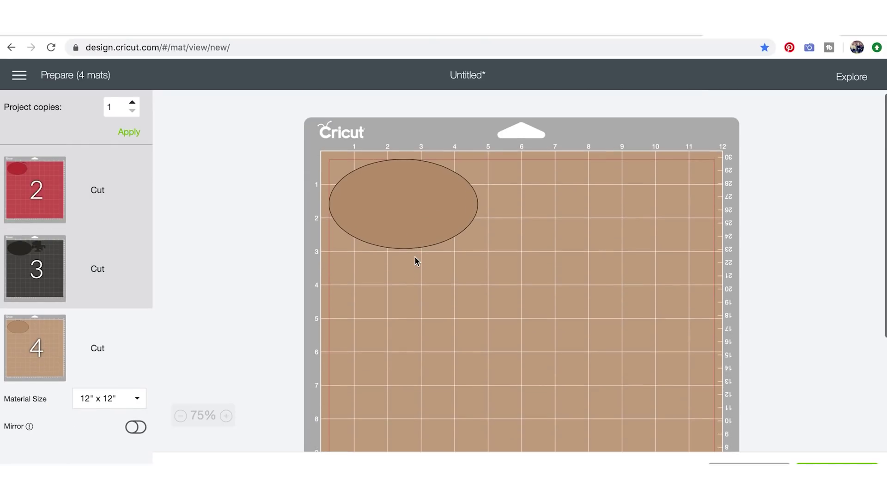
pyautogui.scroll(2, 92, 283)
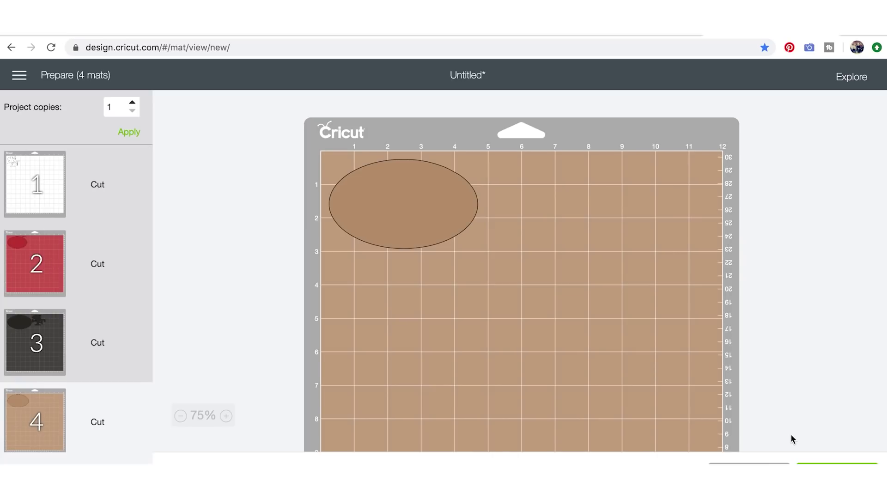
pyautogui.scroll(1, 694, 352)
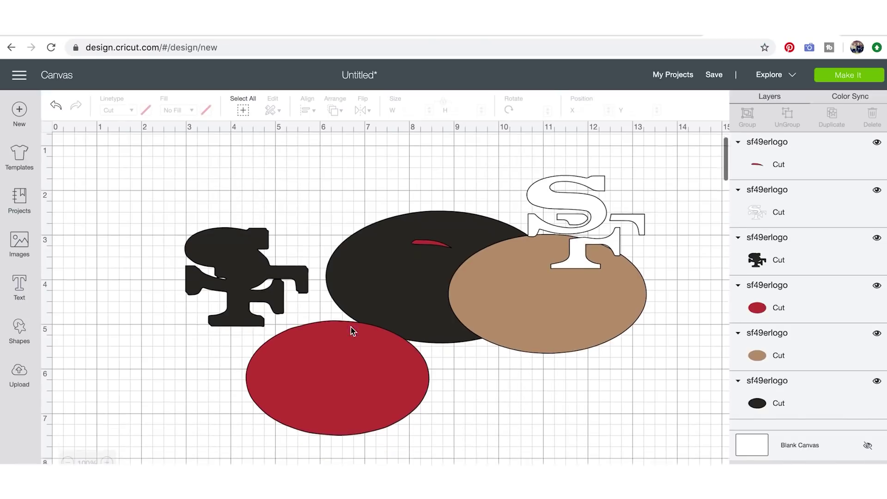
# - Move the tan oval back onto the black oval and the red oval back onto the tan oval
pyautogui.scroll(-3, 351, 327)
pyautogui.scroll(2, 351, 326)
pyautogui.scroll(1, 507, 213)
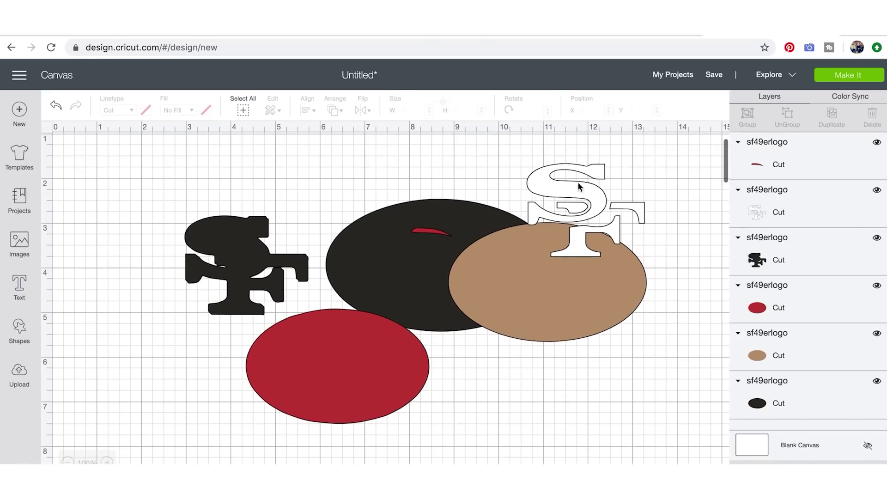
pyautogui.moveTo(557, 277); pyautogui.dragTo(452, 262)
pyautogui.moveTo(350, 378); pyautogui.dragTo(453, 275)
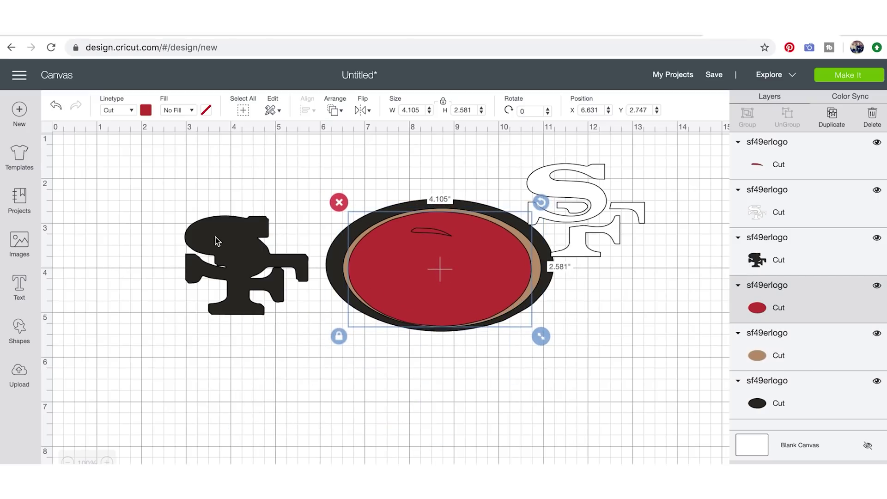